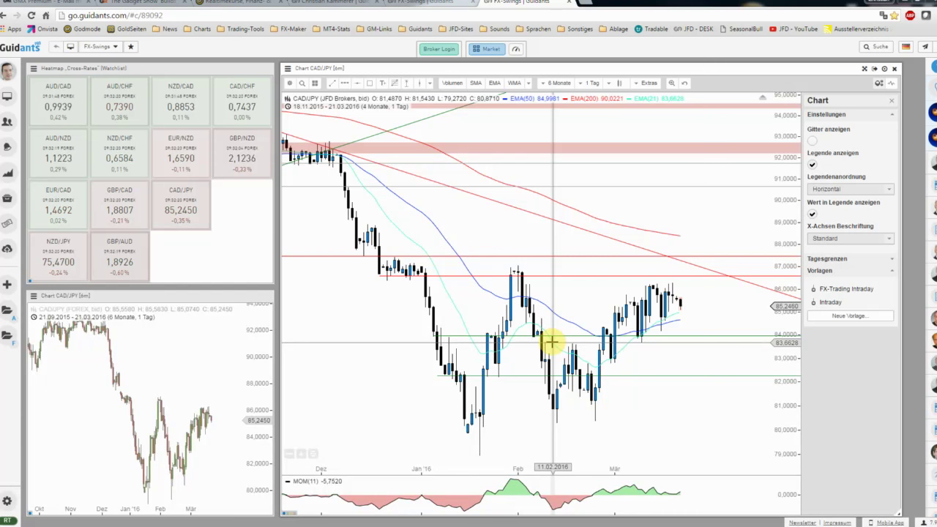
Enlarge the CAD/JPY chart to fill the window and zoom out.
click(866, 70)
scroll(678, 151, down, 3)
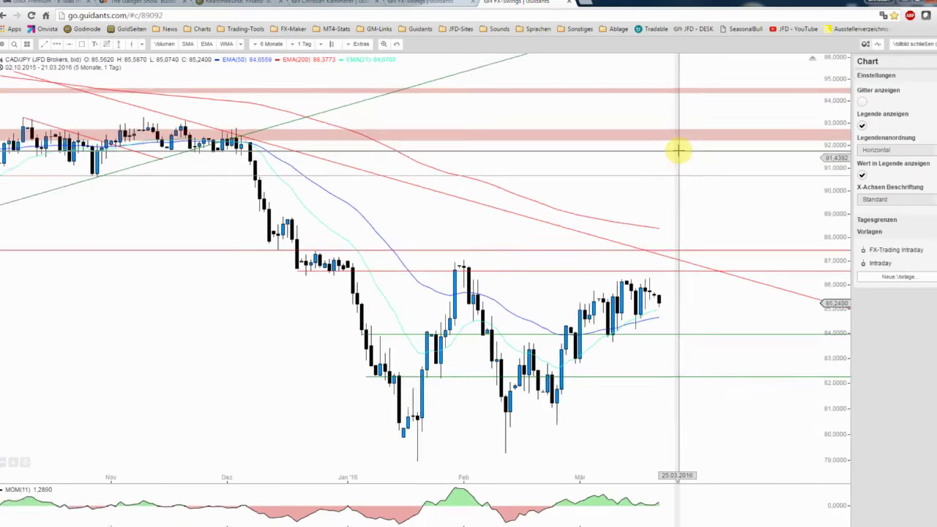
scroll(679, 151, down, 2)
scroll(679, 150, down, 2)
scroll(679, 151, down, 2)
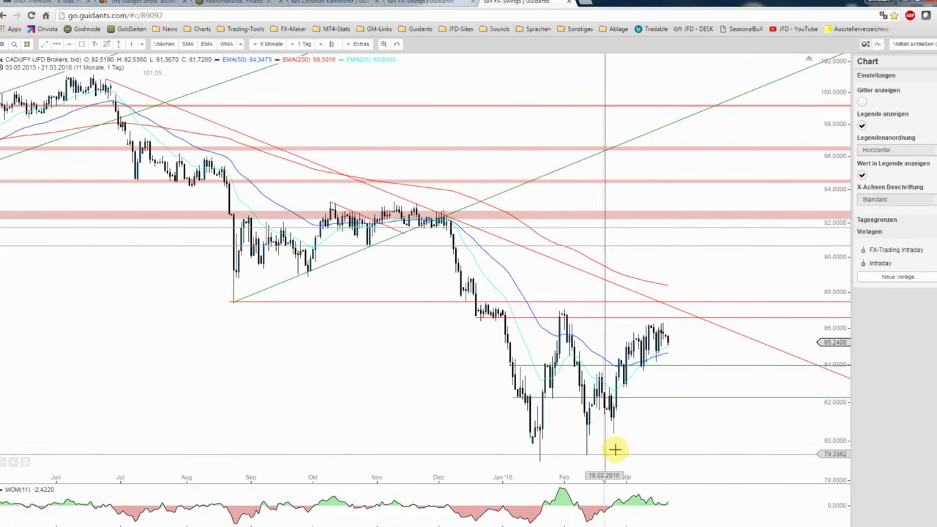
Draw a green rising trendline from the January low past the February low.
click(44, 44)
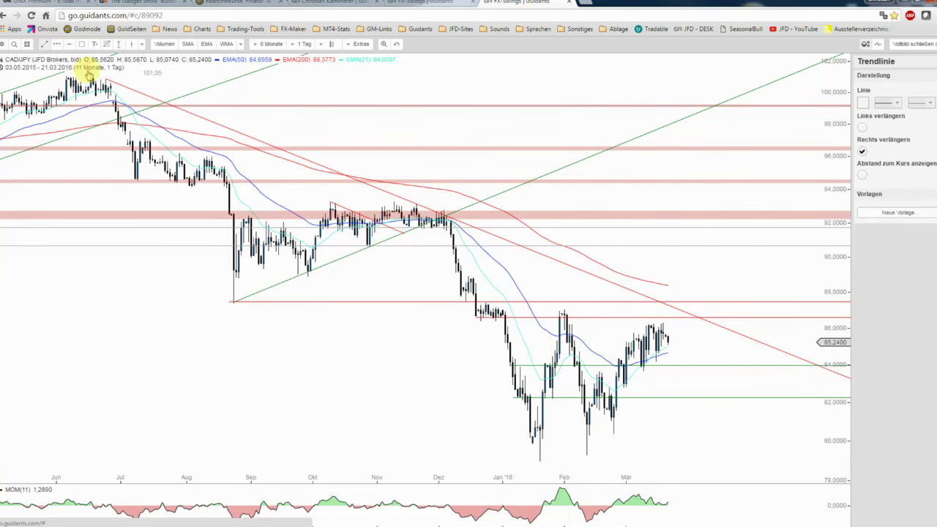
click(538, 462)
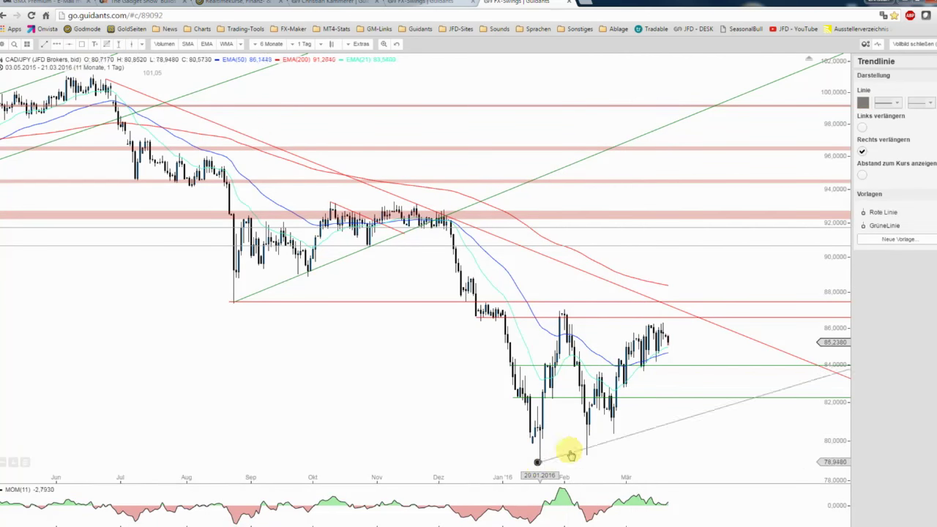
click(668, 412)
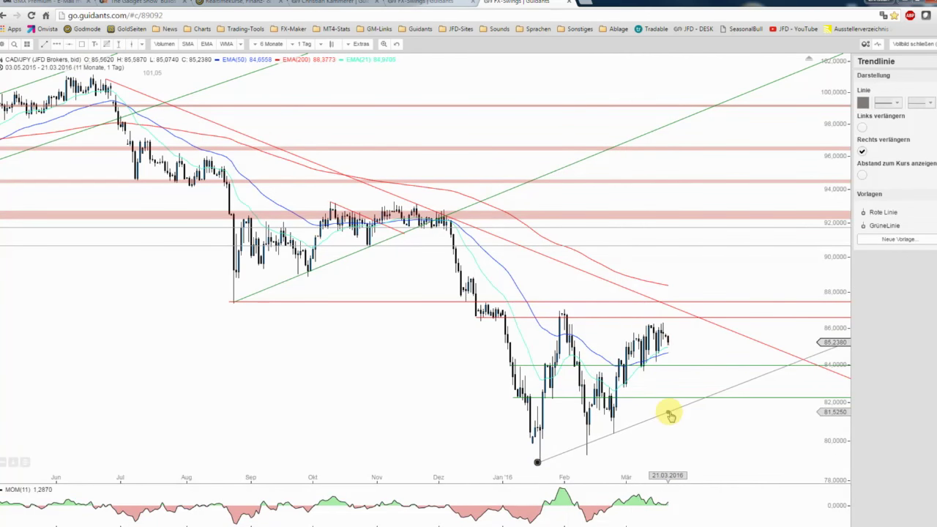
click(885, 226)
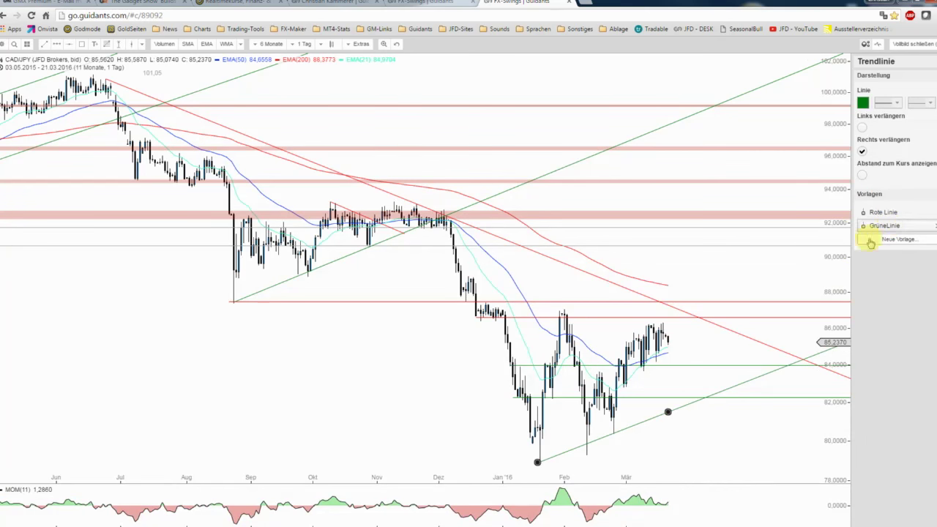
Copy the green trendline and place the copy parallel to form a rising channel.
right_click(601, 438)
click(612, 452)
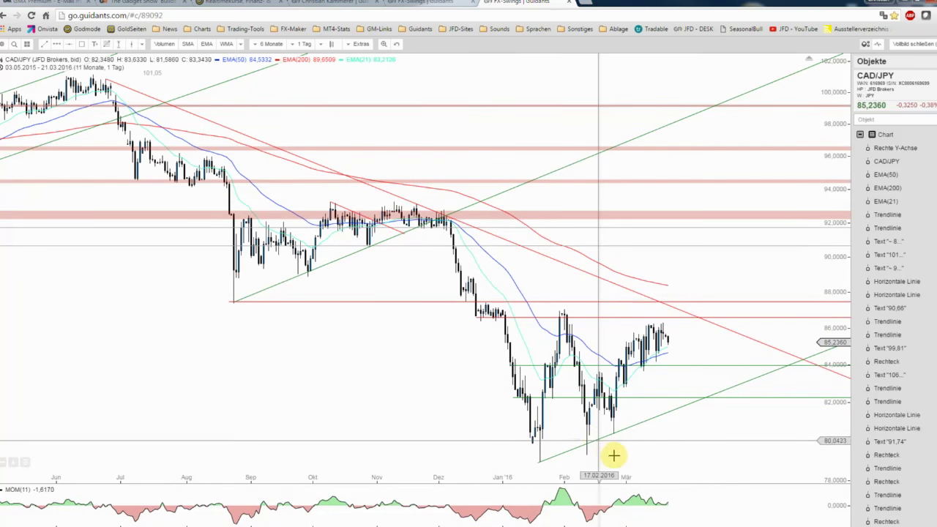
right_click(605, 438)
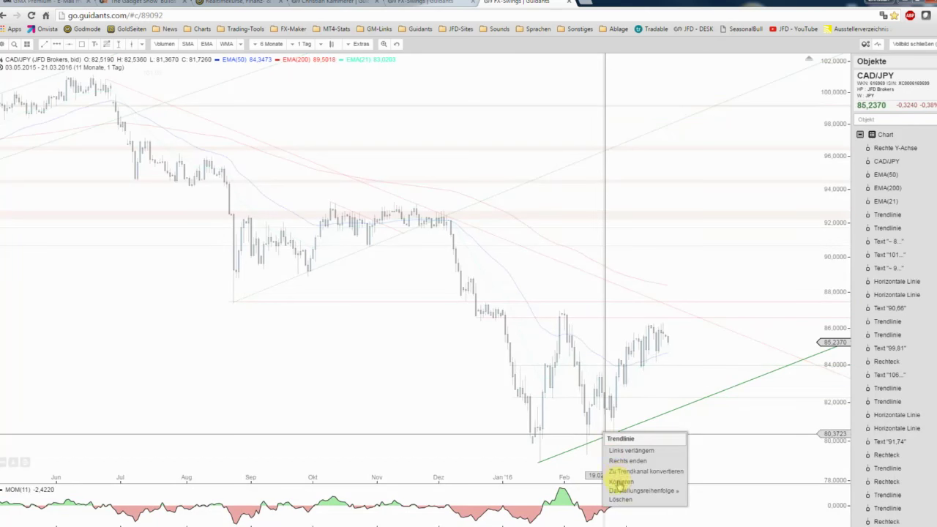
click(621, 482)
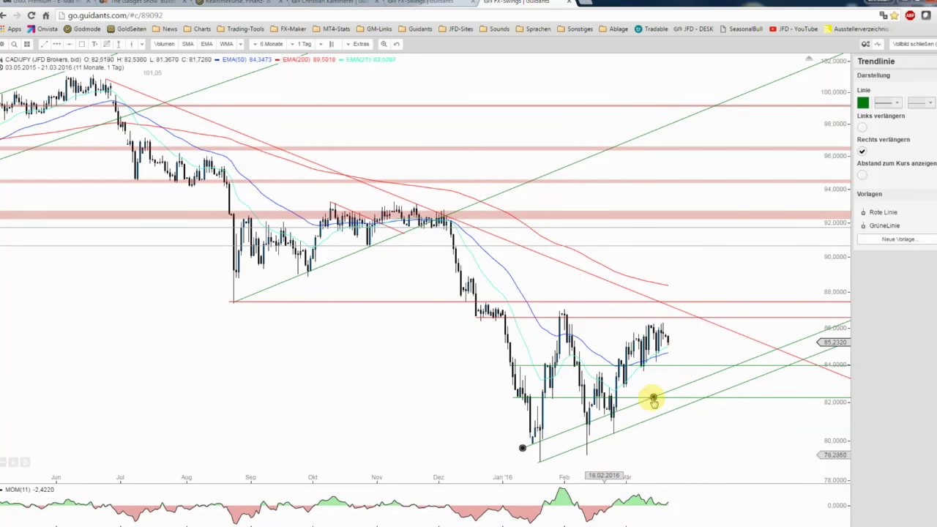
drag(654, 398, 659, 402)
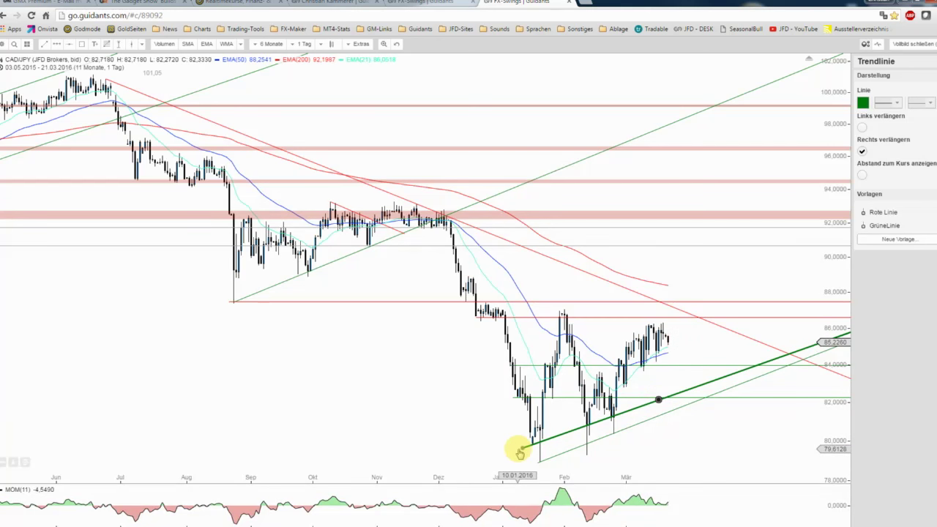
click(498, 429)
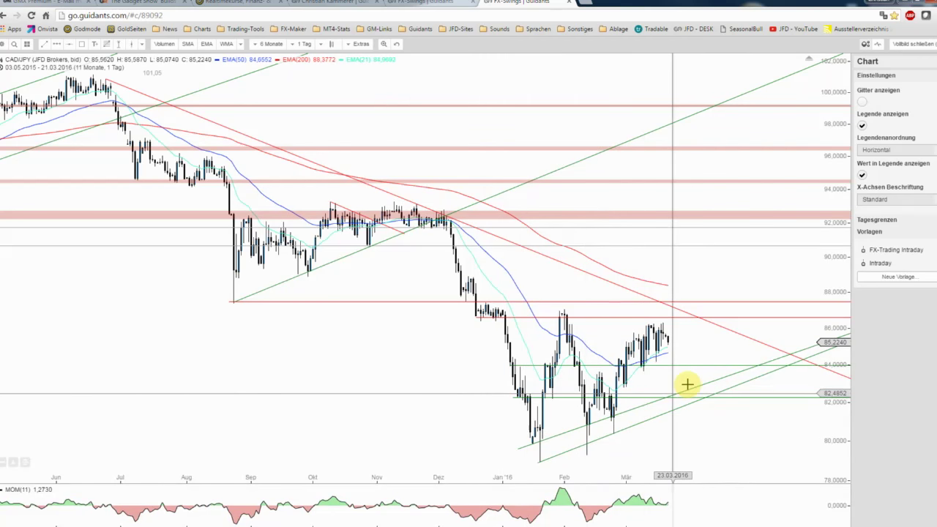
Zoom in and inspect the red horizontal lines at 86.58 and 87.46.
scroll(687, 385, up, 1)
scroll(558, 366, up, 1)
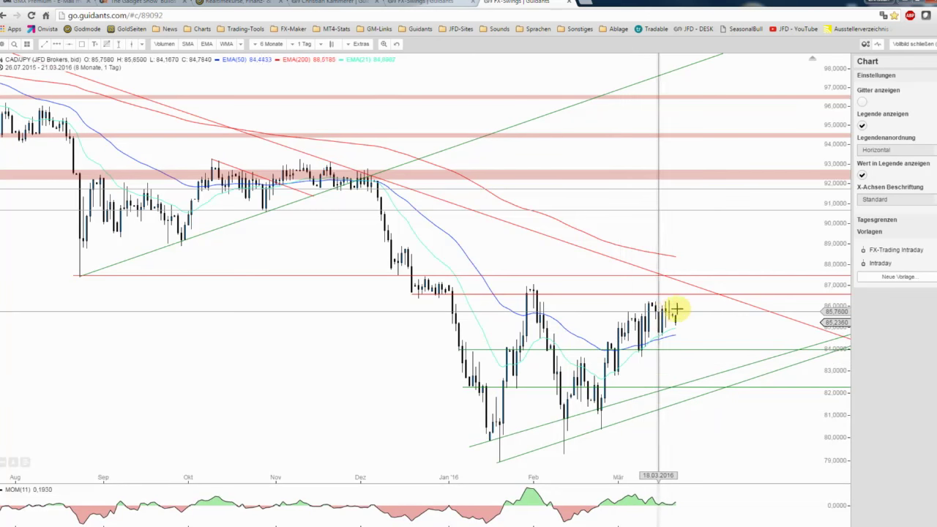
click(515, 295)
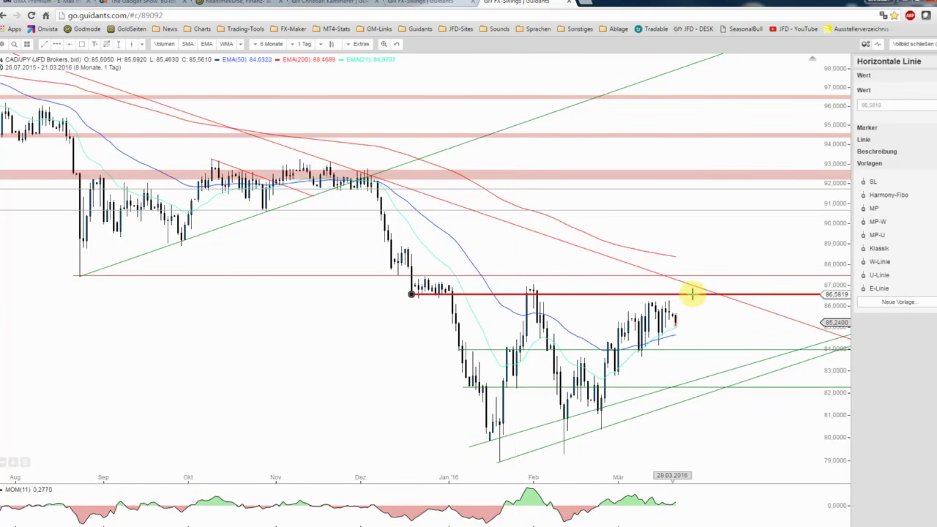
click(721, 275)
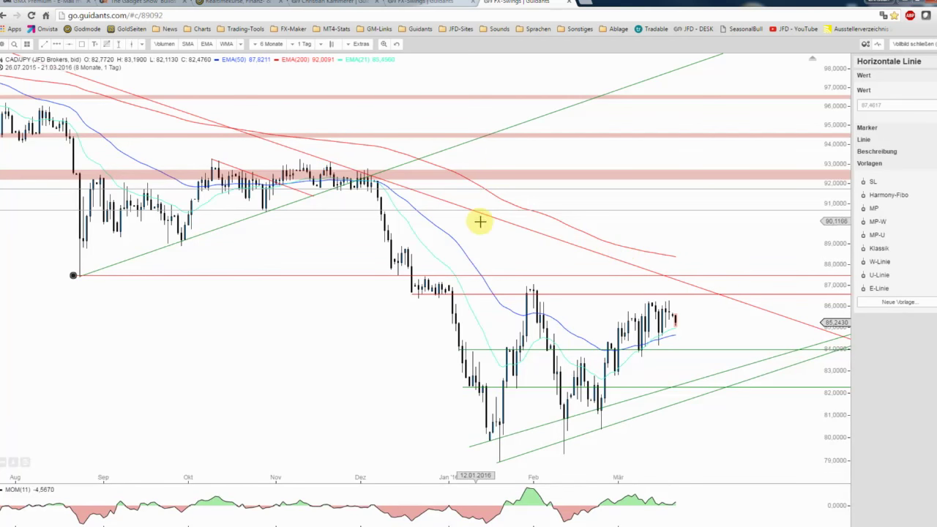
scroll(484, 223, down, 3)
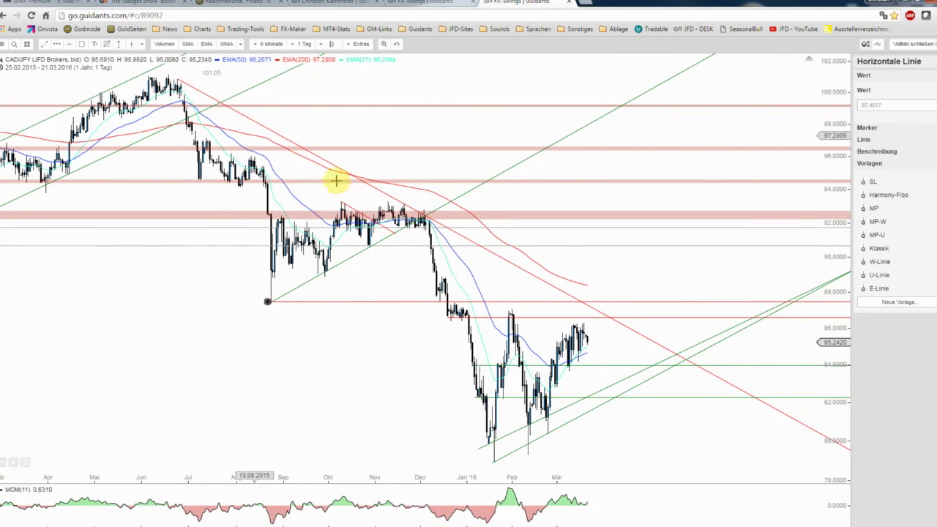
scroll(611, 338, up, 1)
scroll(612, 338, up, 3)
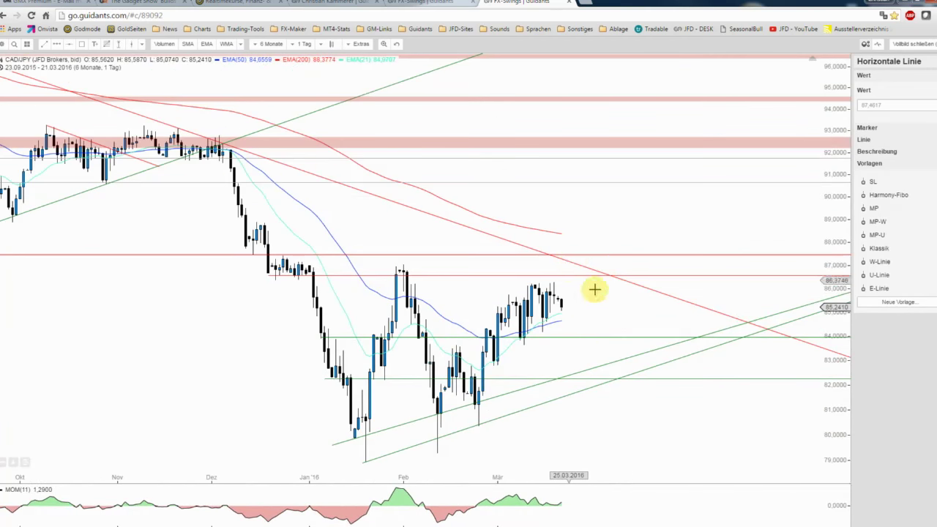
scroll(552, 227, up, 1)
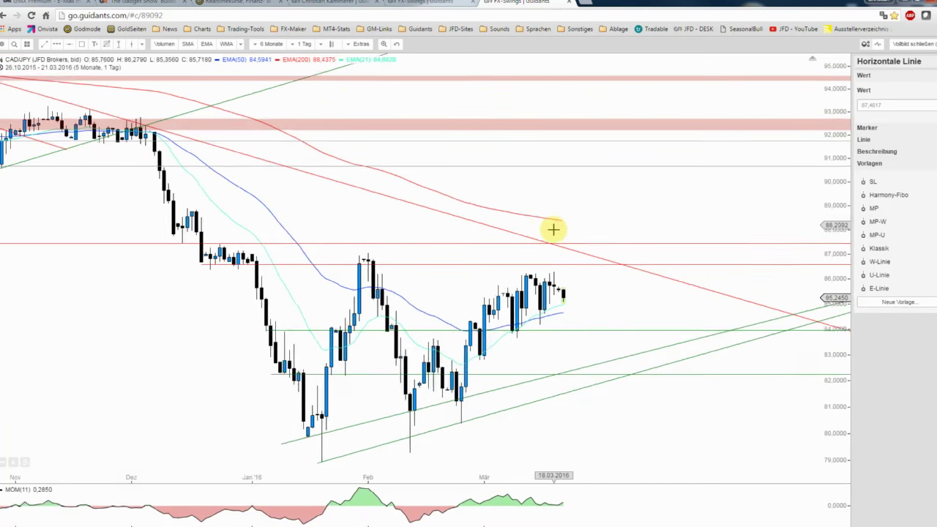
scroll(553, 228, up, 1)
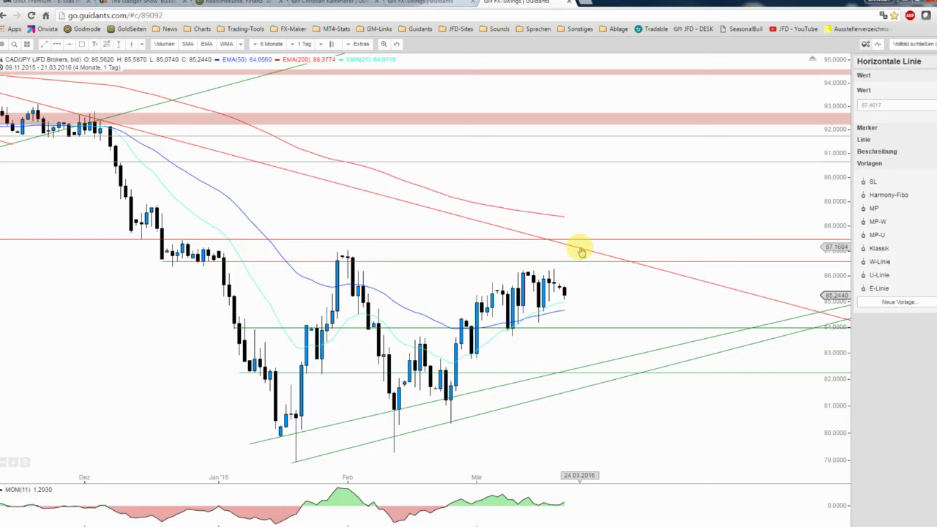
Copy the red 86.57 horizontal line and place the copy at about 86.19.
right_click(252, 262)
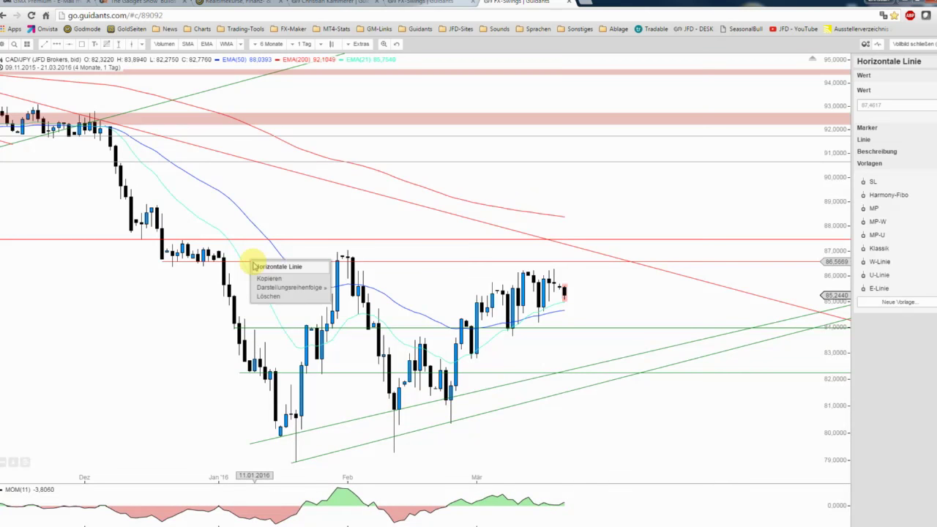
click(265, 279)
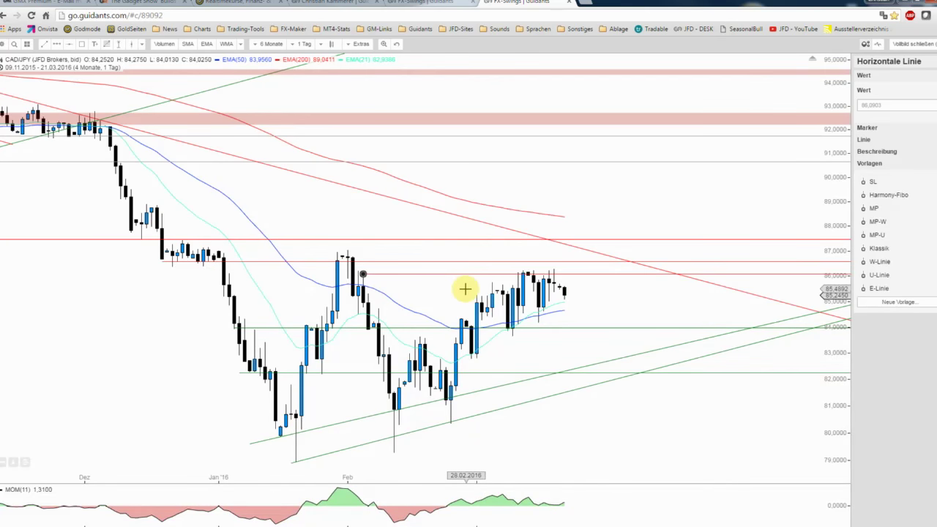
drag(454, 287, 455, 286)
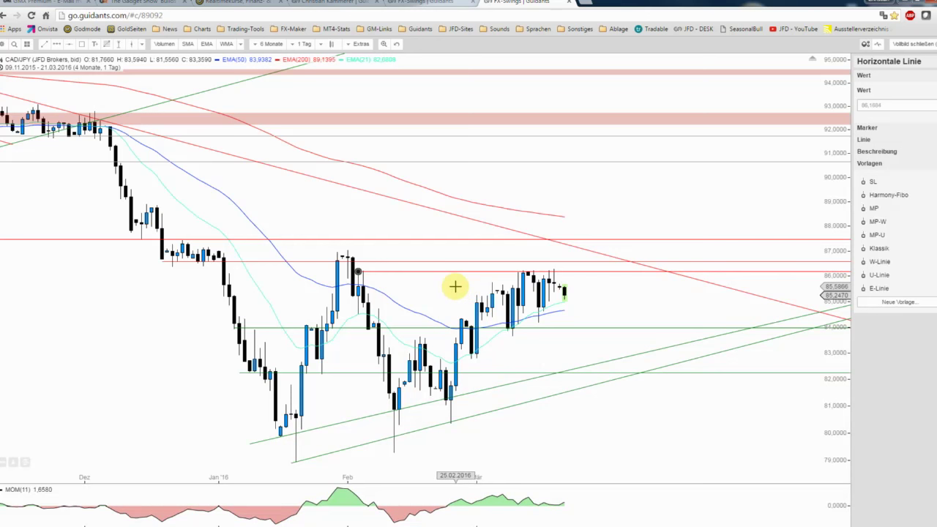
click(607, 319)
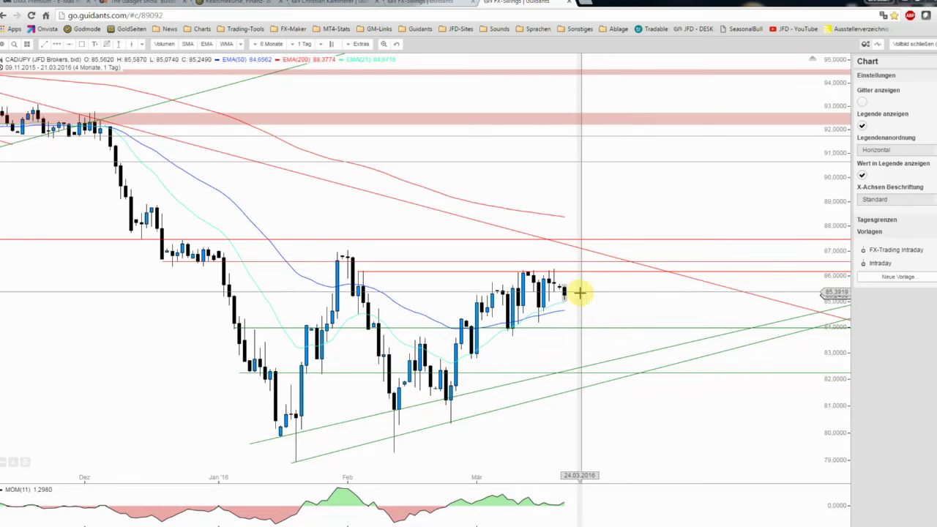
Draw a vertical line at 21.03.2016 and place a copy of it at 05.04.2016.
click(131, 46)
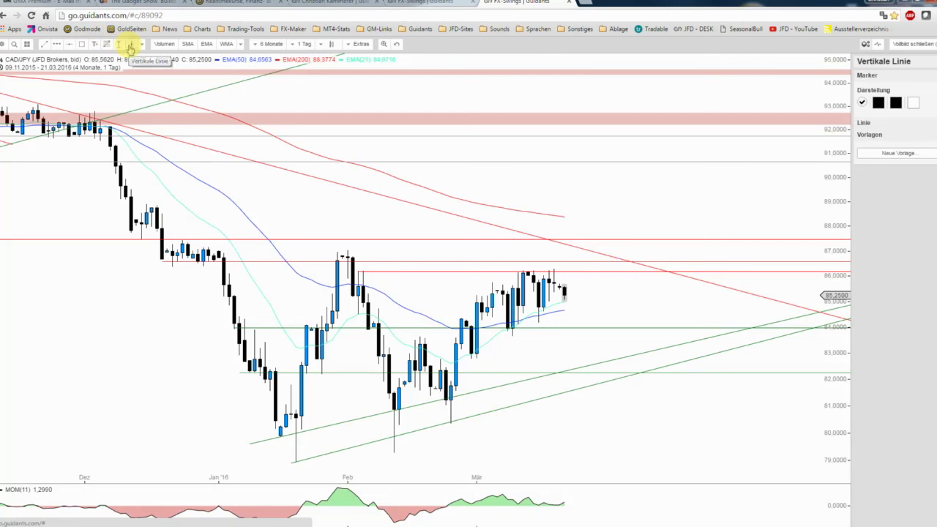
click(564, 208)
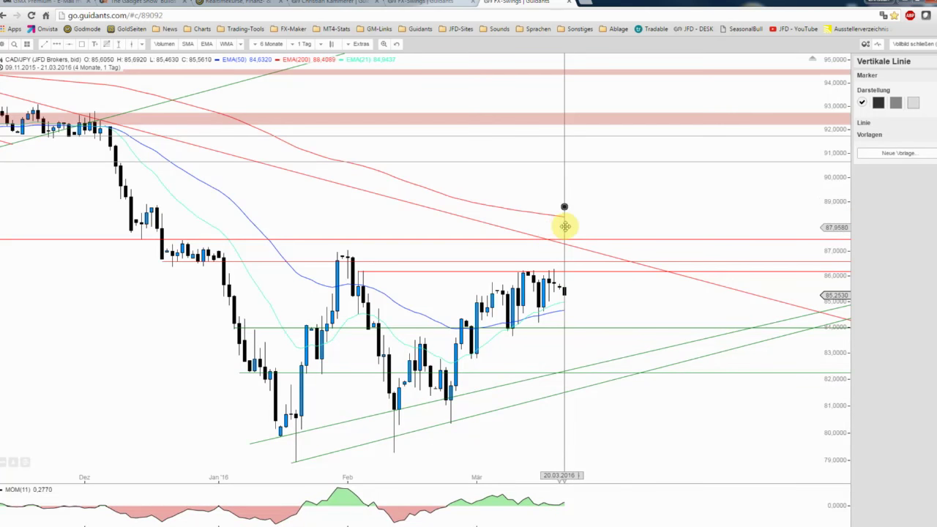
right_click(565, 229)
click(571, 243)
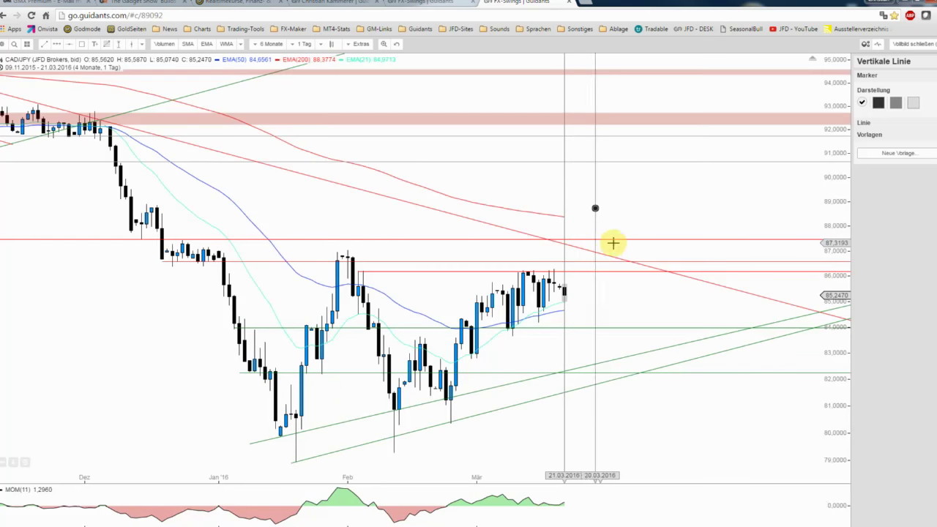
click(616, 194)
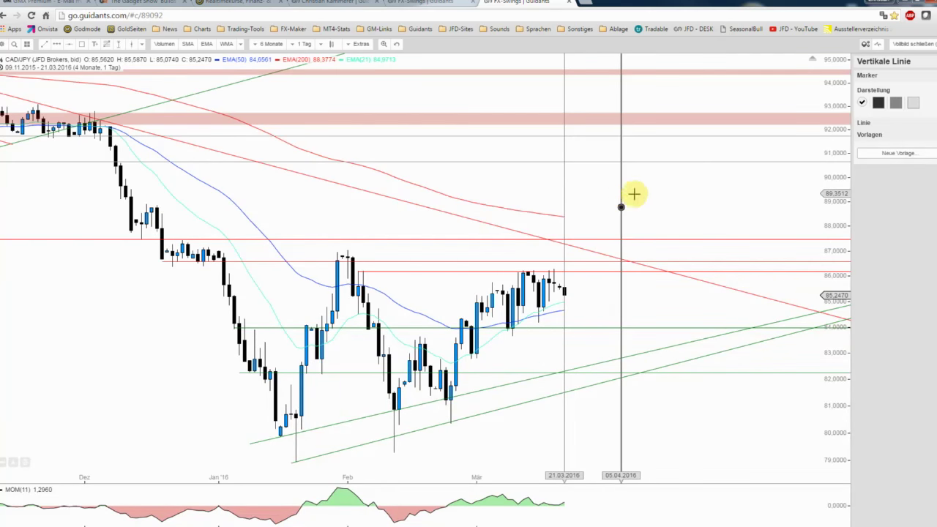
click(695, 199)
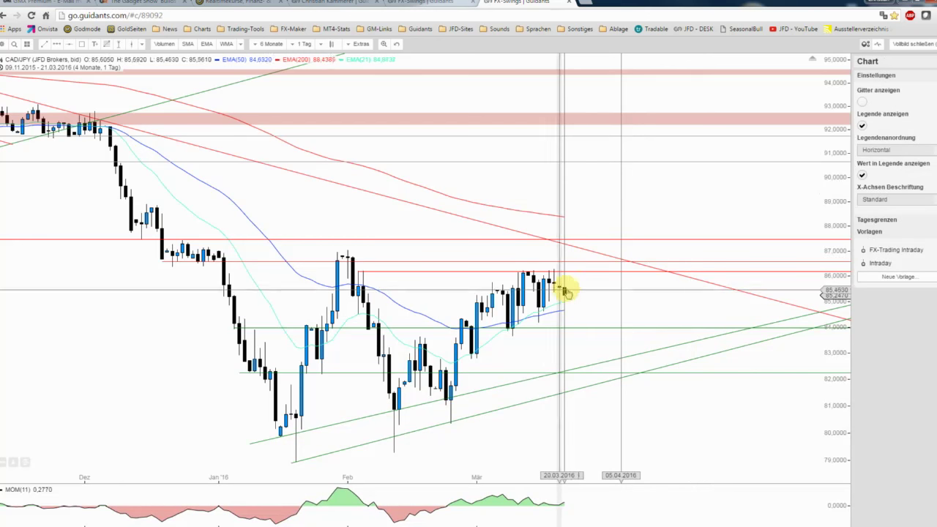
drag(620, 215, 623, 215)
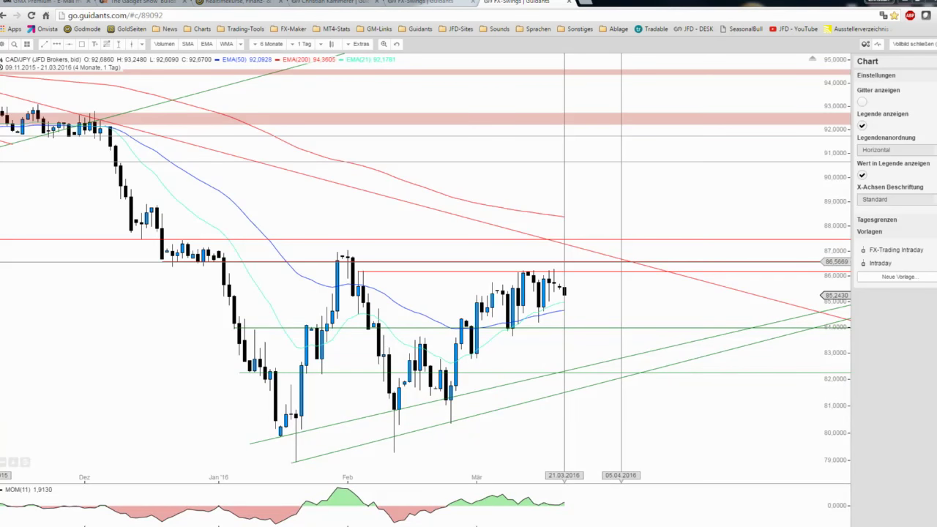
Drag the SeasonalBull CADJPY report over the left side of the chart.
mouse_move(157, 98)
mouse_down()
mouse_move(192, 97)
mouse_move(187, 87)
mouse_up()
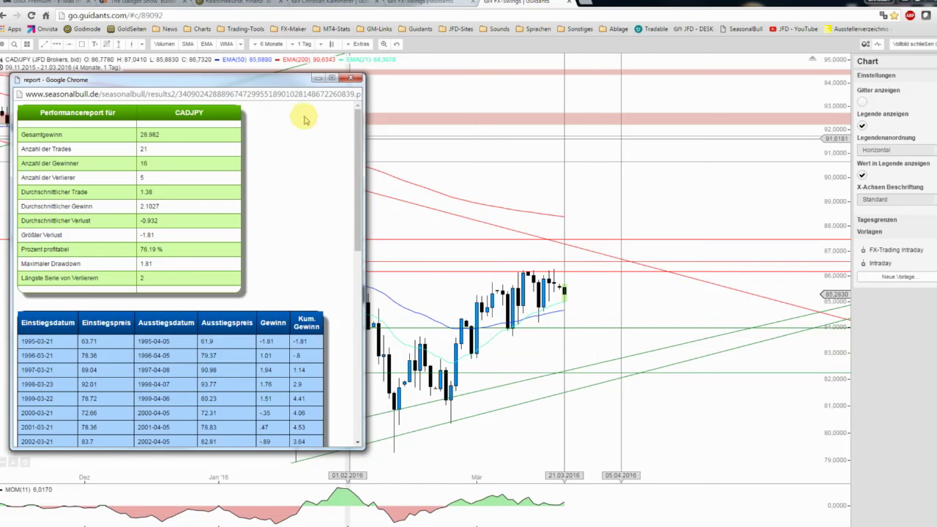
Close the report and draw a green Chance price range, 21.03–05.04.2016, spanning 2.1066 (2.47%).
click(351, 78)
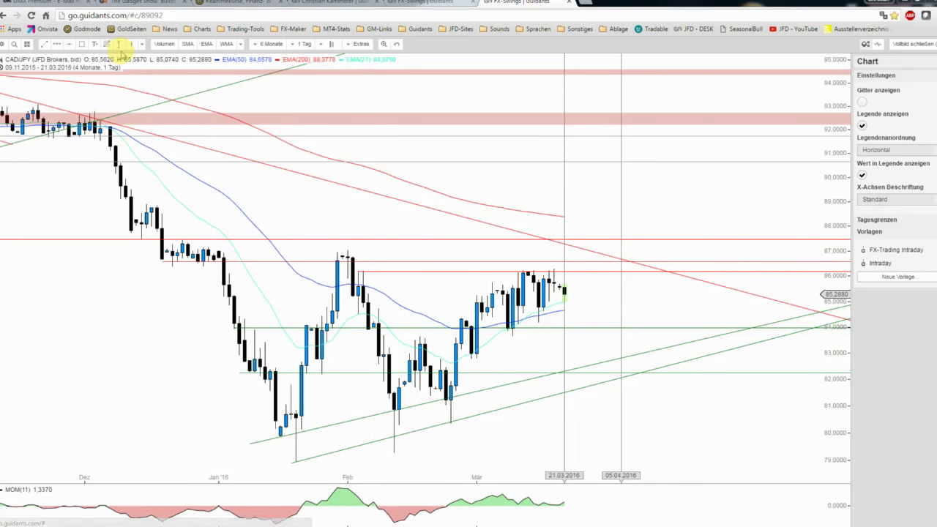
click(120, 45)
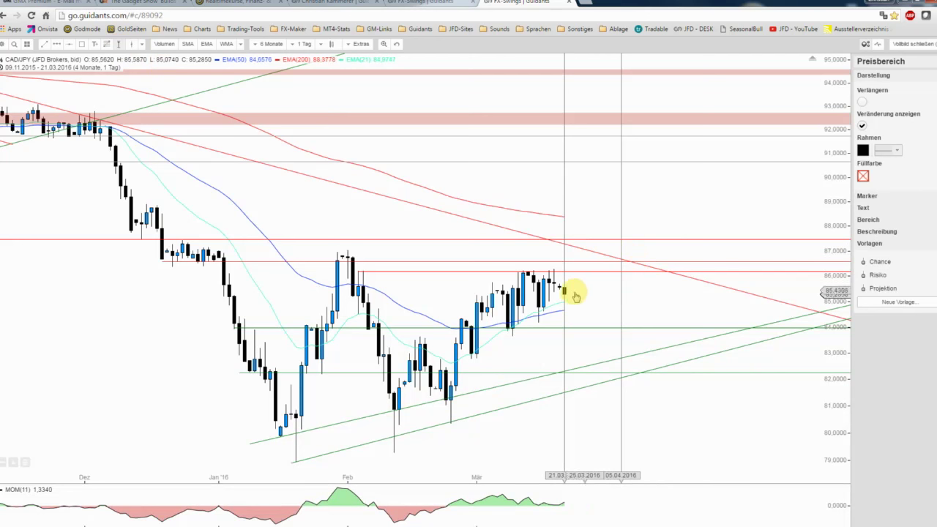
mouse_move(603, 300)
mouse_down()
mouse_move(603, 245)
mouse_move(622, 243)
mouse_up()
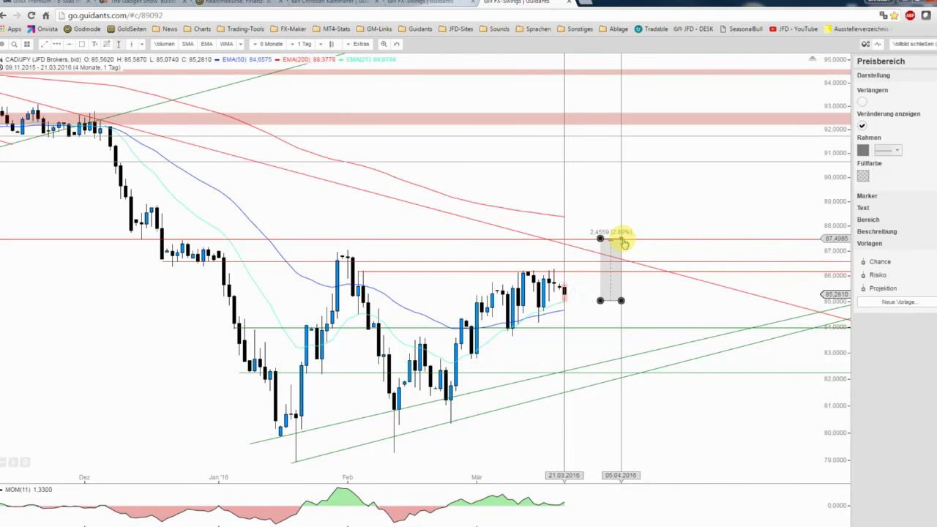
drag(624, 242, 564, 240)
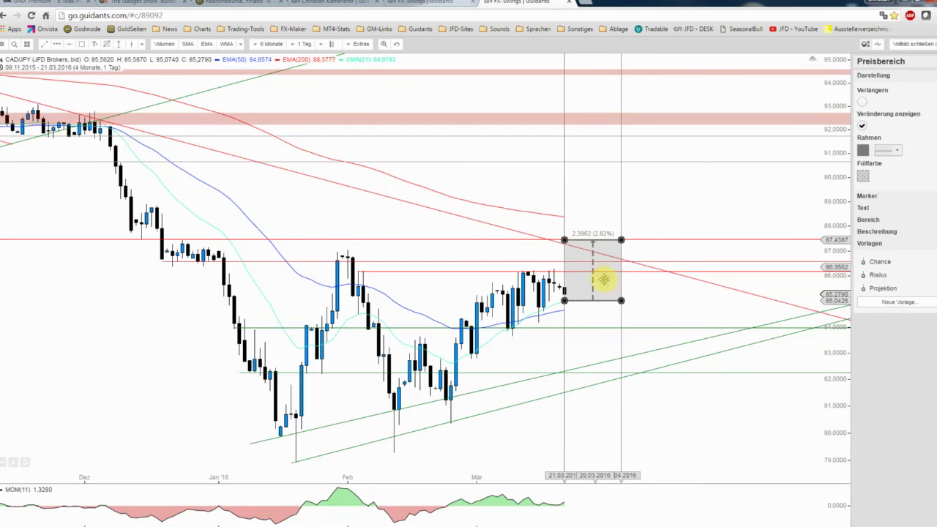
drag(621, 300, 621, 297)
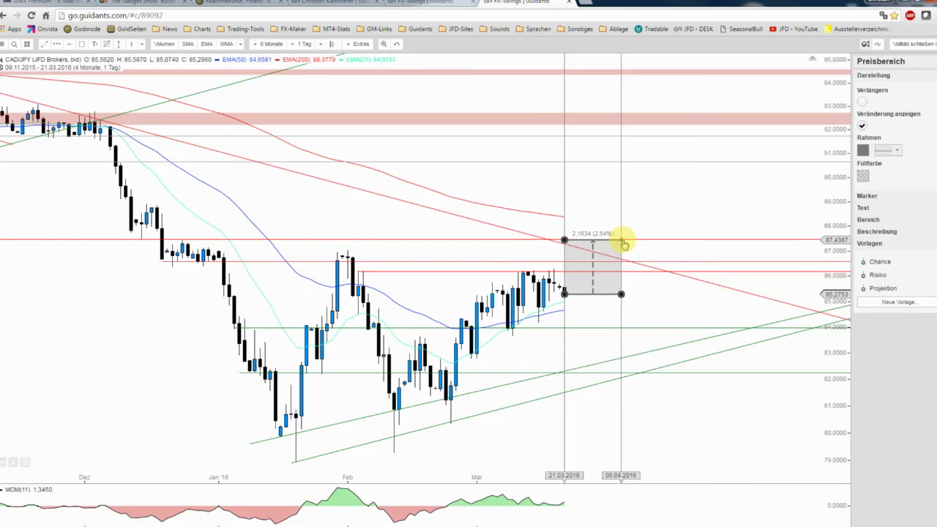
drag(623, 244, 593, 250)
click(881, 261)
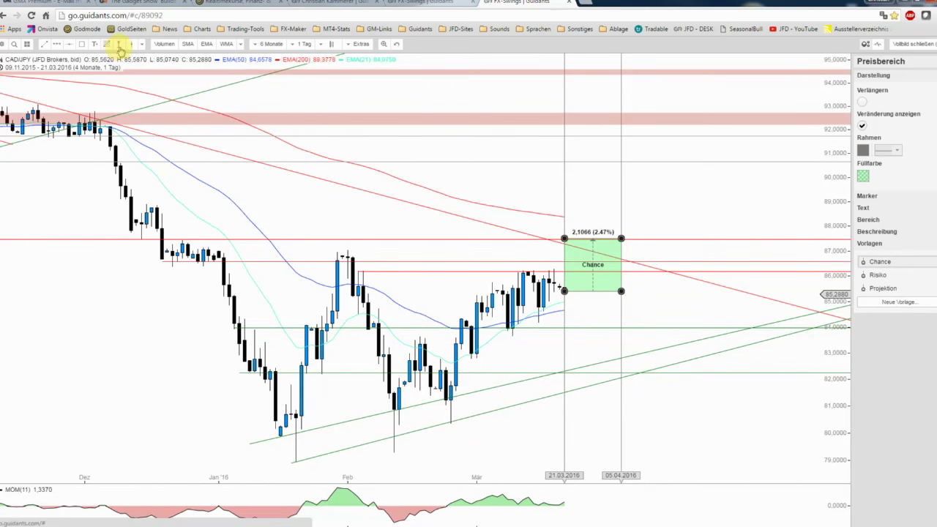
Draw a red Risiko price range of -0.9287 (-1.09%) beneath the Chance box.
click(120, 46)
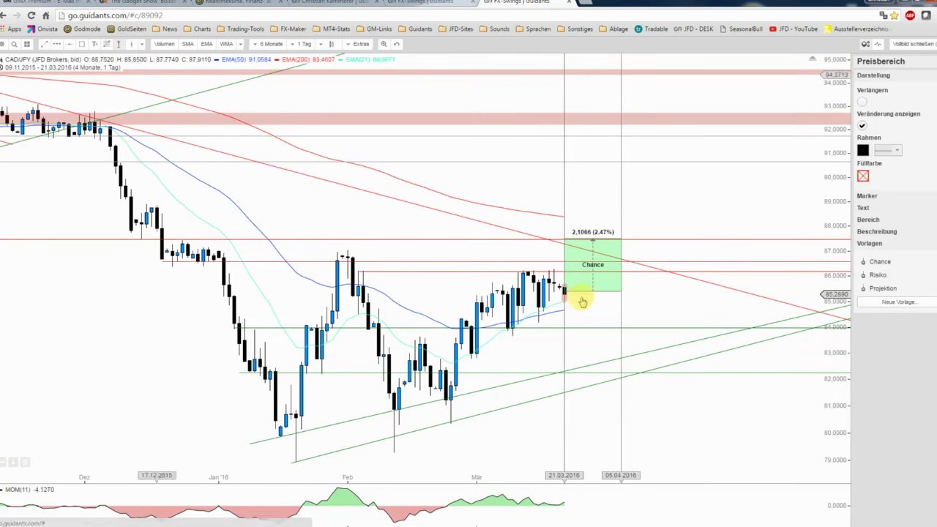
drag(568, 294, 622, 318)
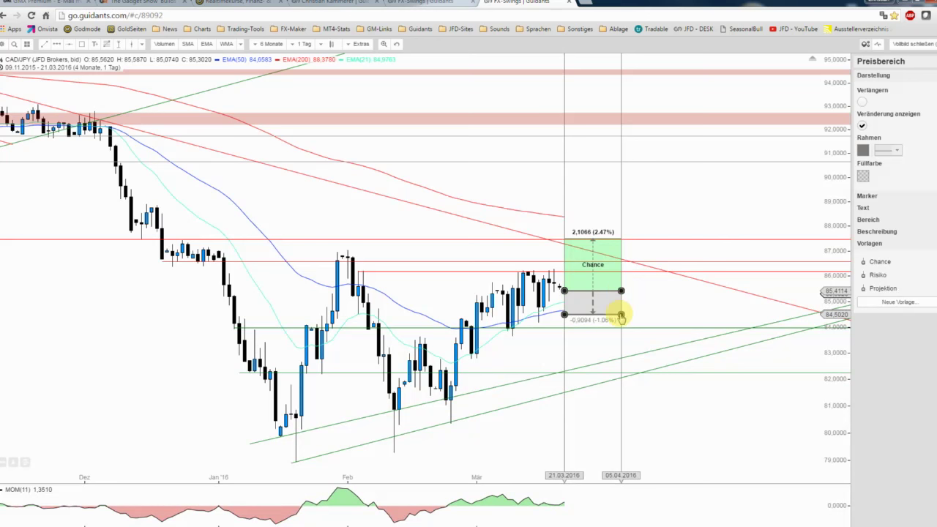
drag(621, 319, 622, 320)
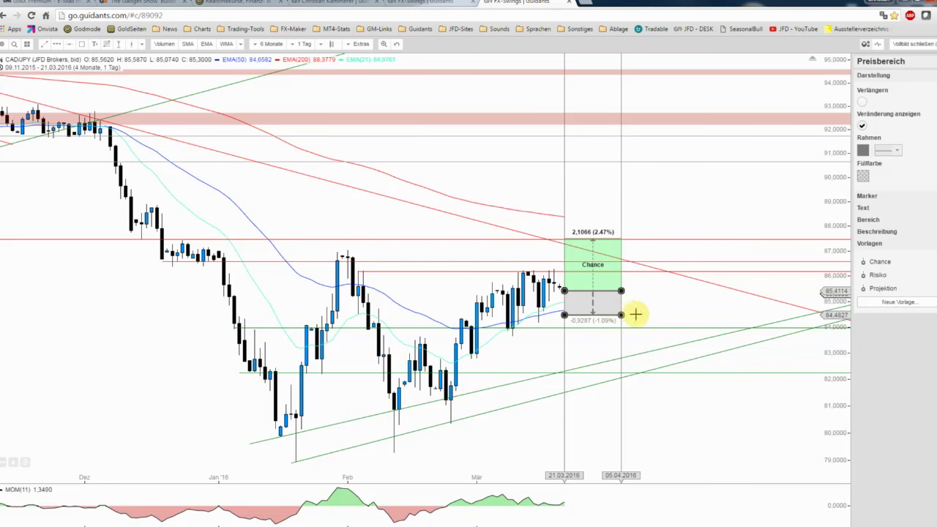
click(888, 275)
click(696, 302)
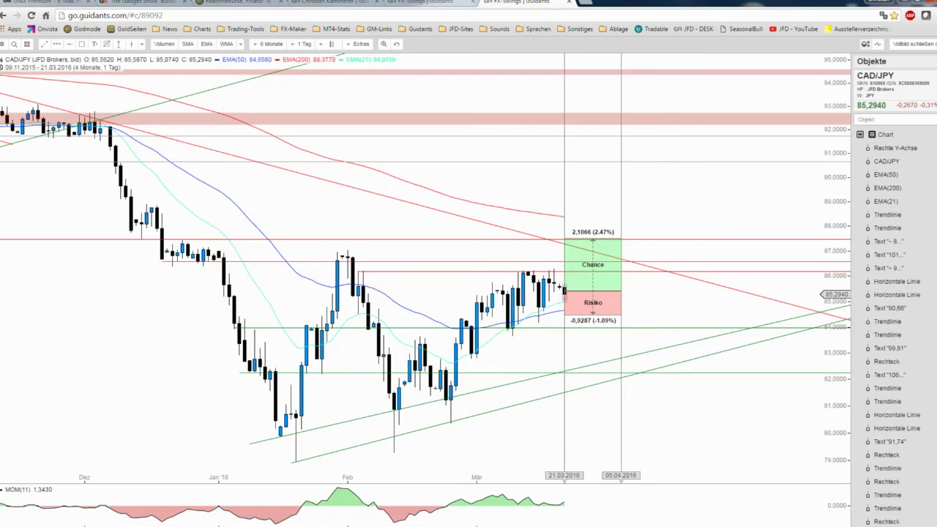
Bring the report over the chart, highlight its key stats, and scroll to the Performancechart.
drag(0, 92, 227, 92)
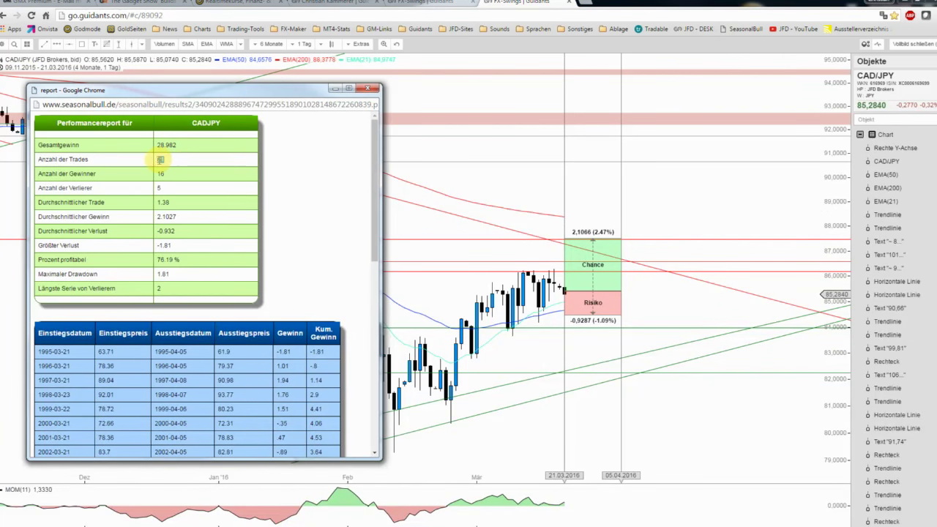
double_click(161, 174)
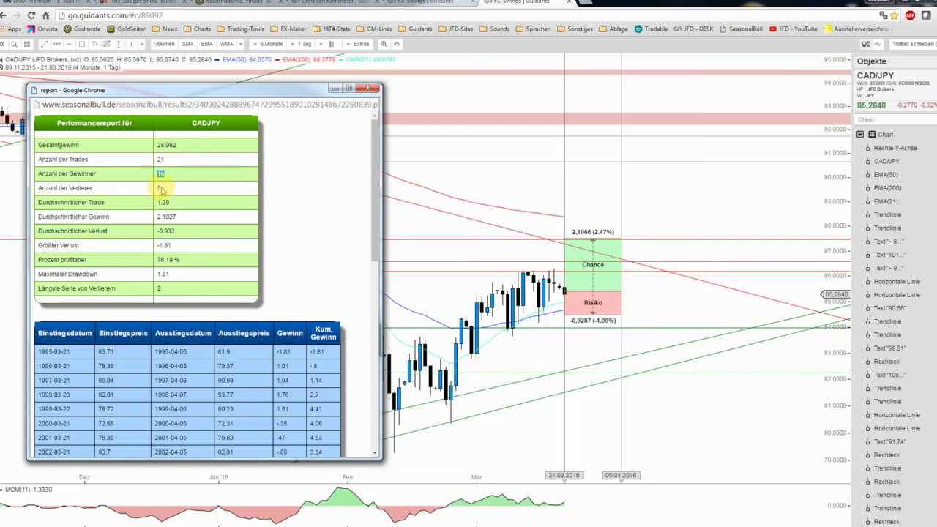
double_click(165, 259)
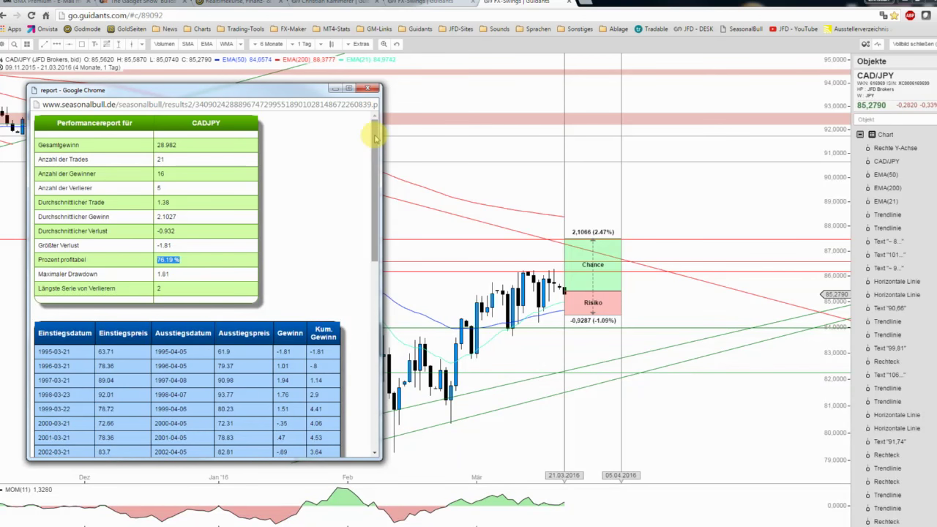
double_click(159, 288)
drag(376, 136, 373, 237)
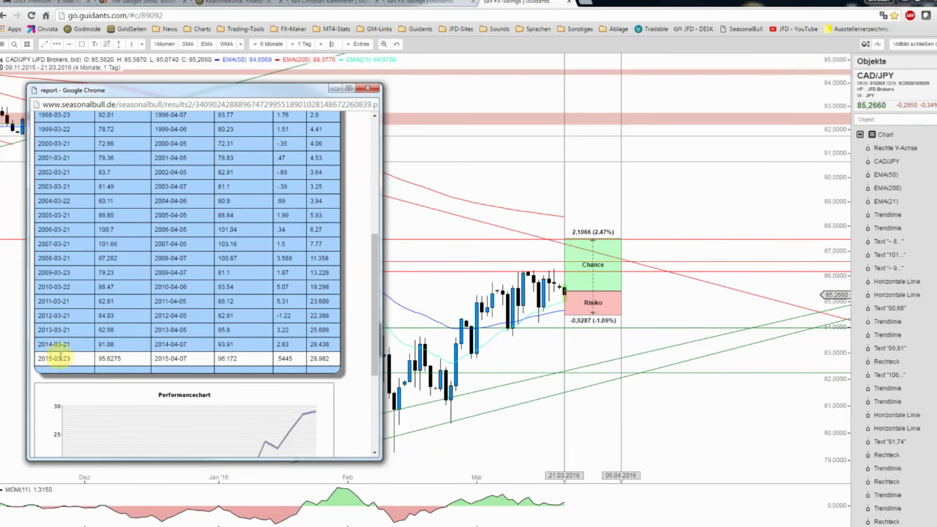
drag(376, 323, 366, 369)
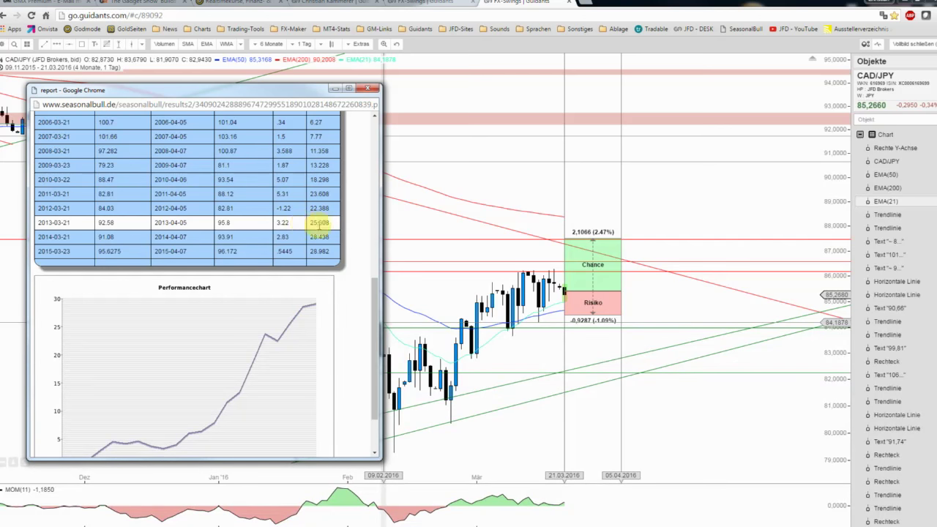
Scroll through the report, highlight the 76.19 % profitable rate, and close it with Ctrl+W.
mouse_move(373, 288)
mouse_down()
mouse_move(379, 234)
mouse_move(429, 223)
mouse_up()
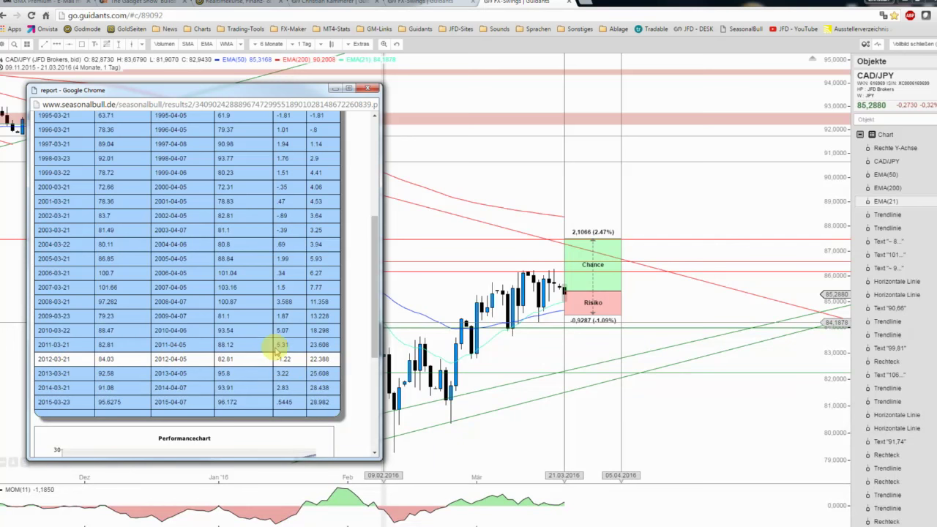
drag(372, 315, 370, 367)
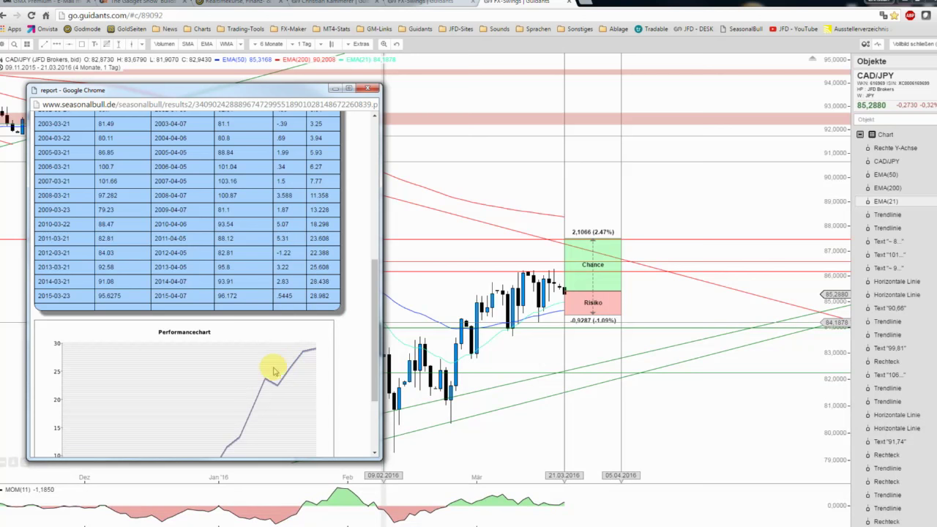
drag(370, 303, 370, 345)
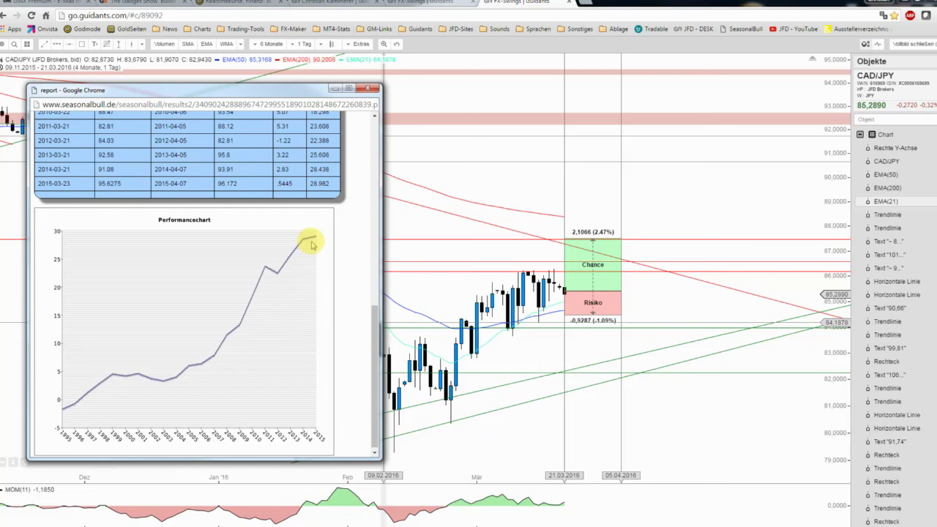
drag(372, 316, 376, 125)
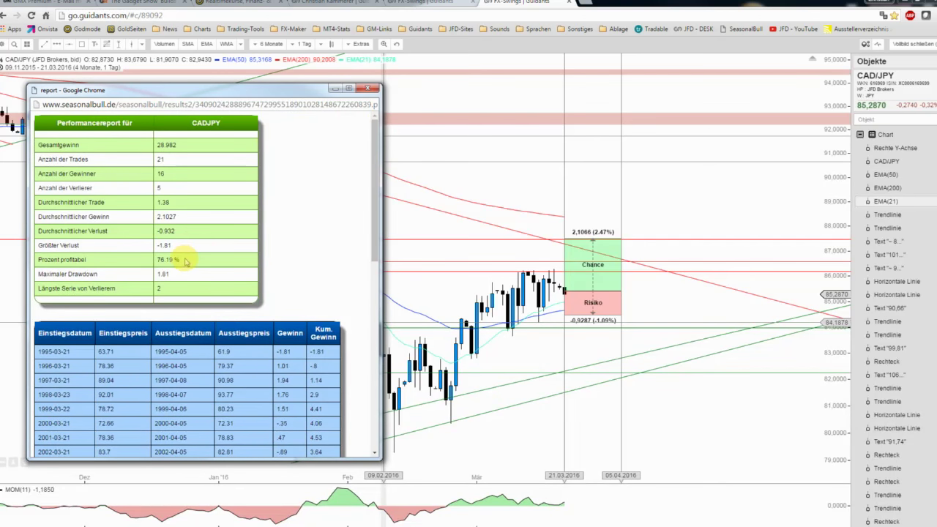
drag(181, 259, 158, 259)
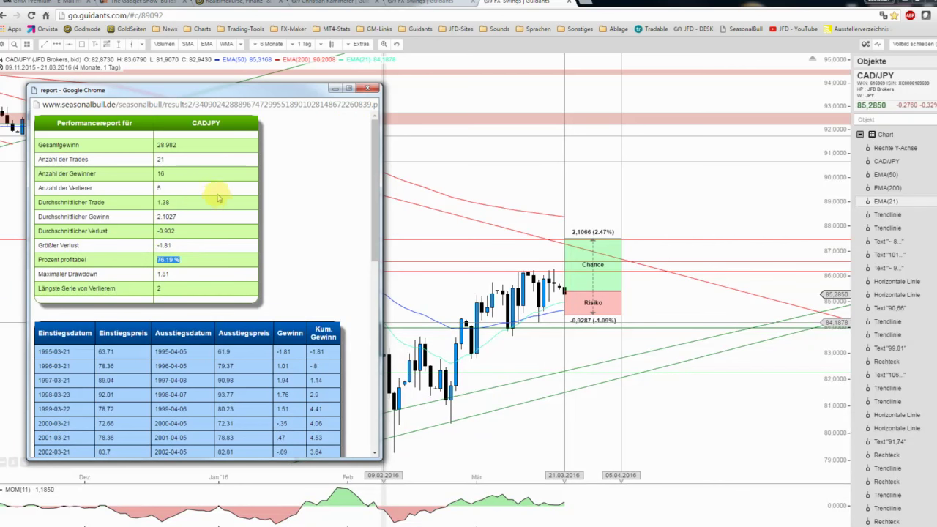
key(ctrl+w)
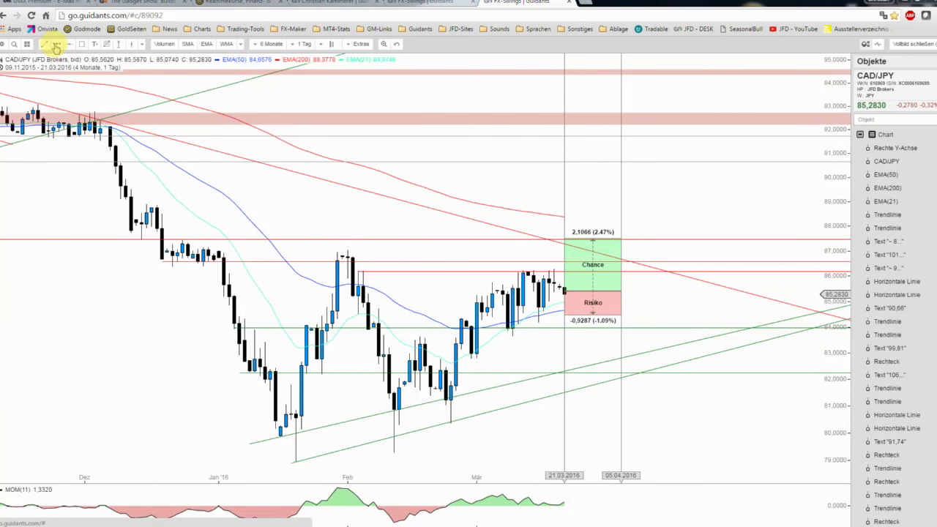
Draw a blue arrow path from the latest price down to the Risiko low, then up to the Chance top.
click(626, 305)
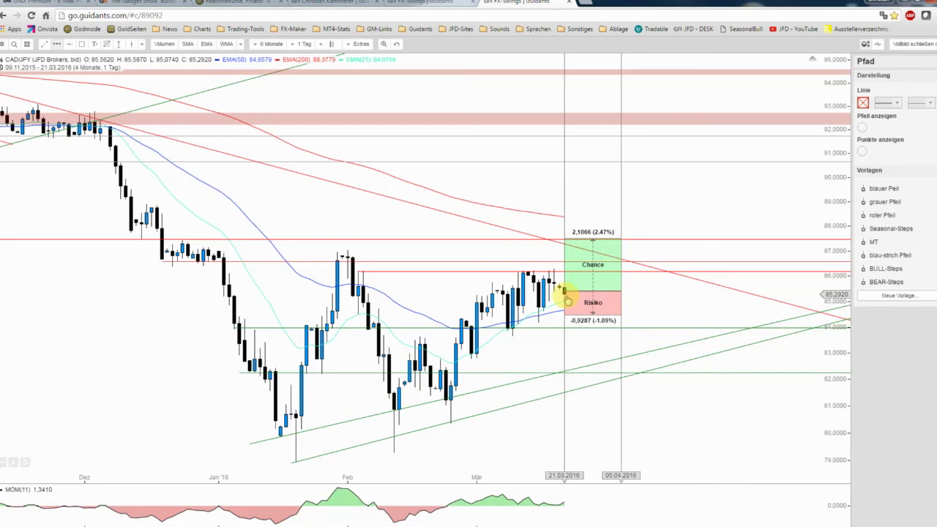
click(566, 293)
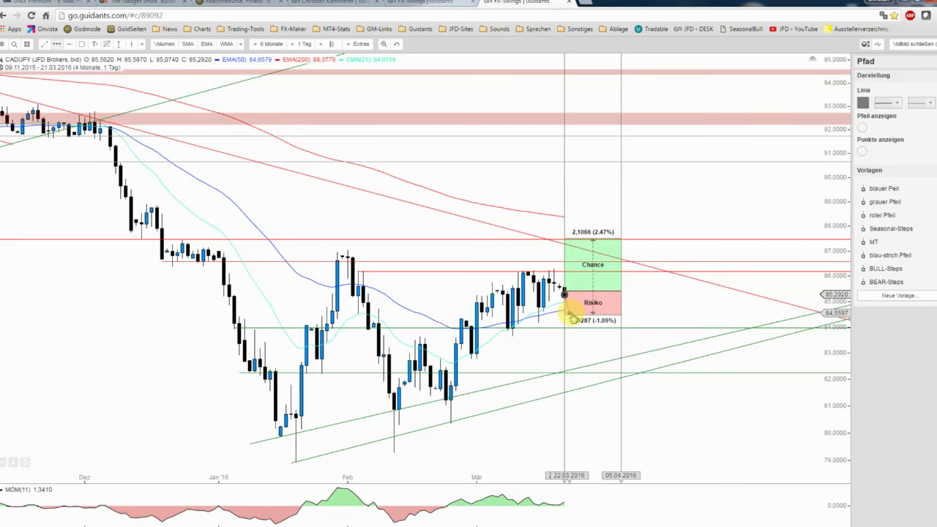
click(570, 314)
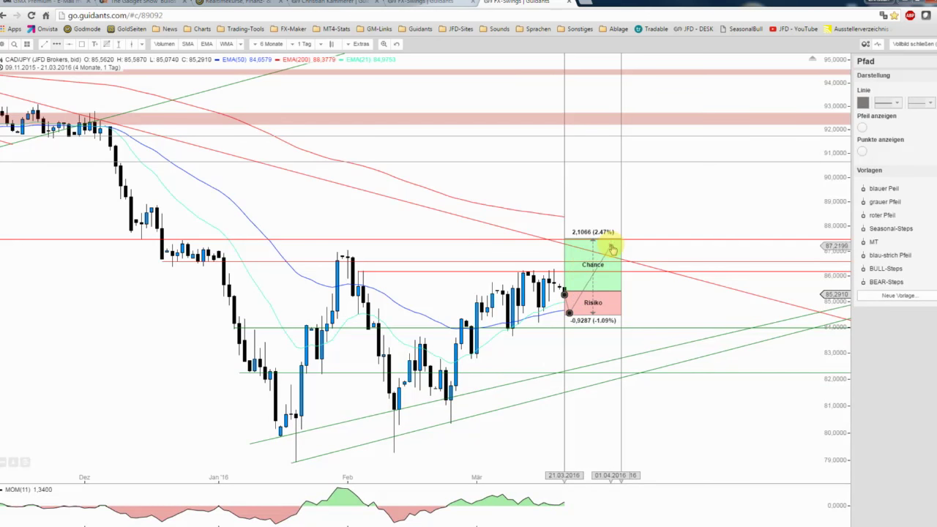
double_click(611, 247)
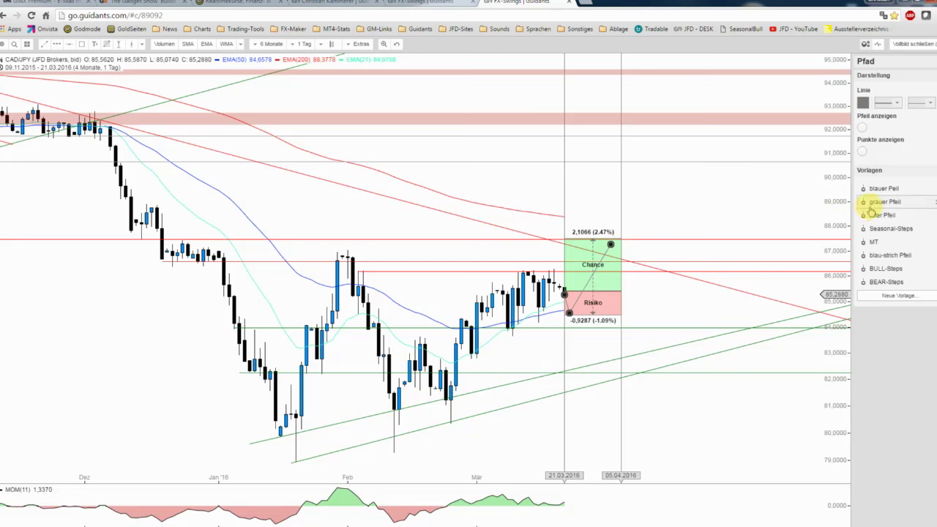
click(883, 189)
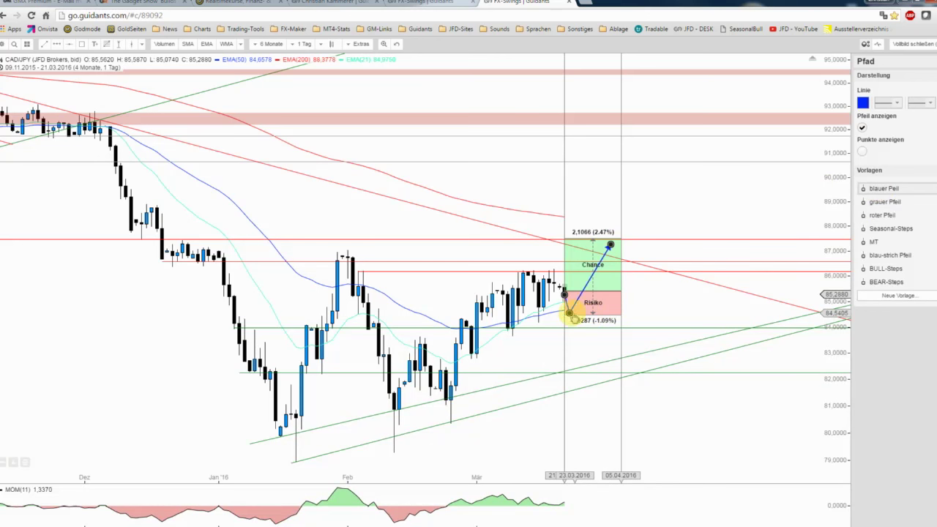
drag(575, 320, 576, 321)
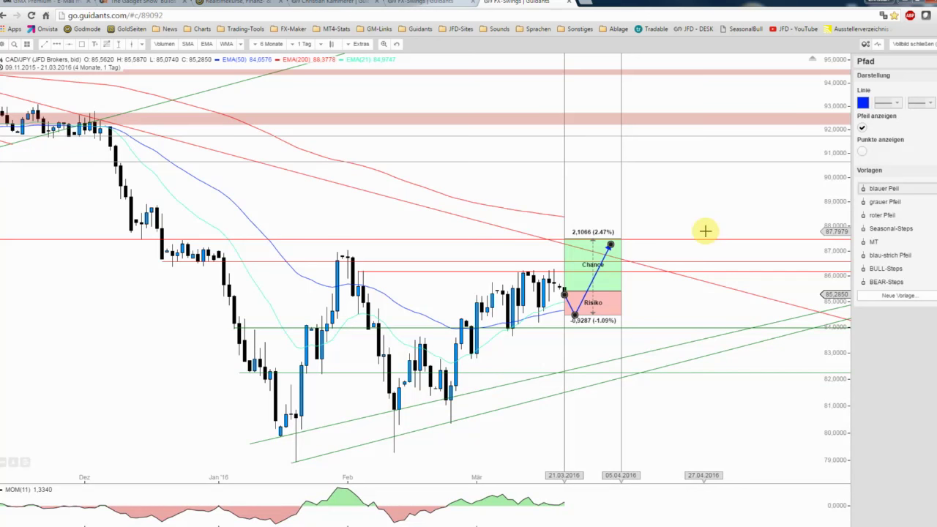
Draw a grey arrow from just below the Risiko box down to about 82, then up toward 83.6.
click(601, 354)
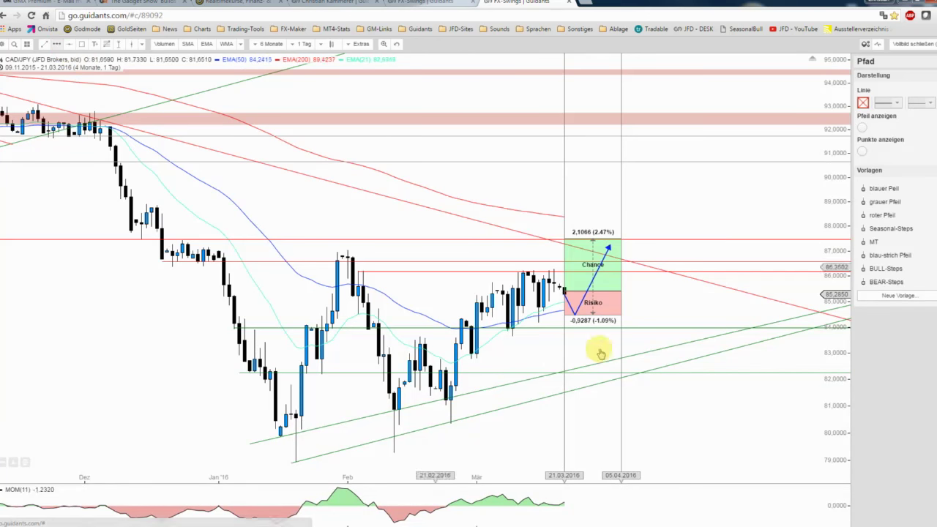
click(579, 323)
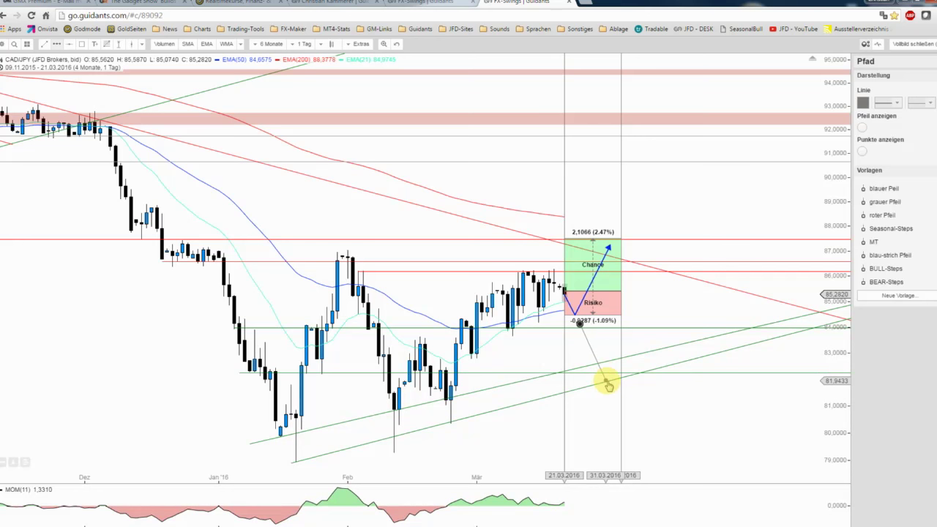
click(606, 381)
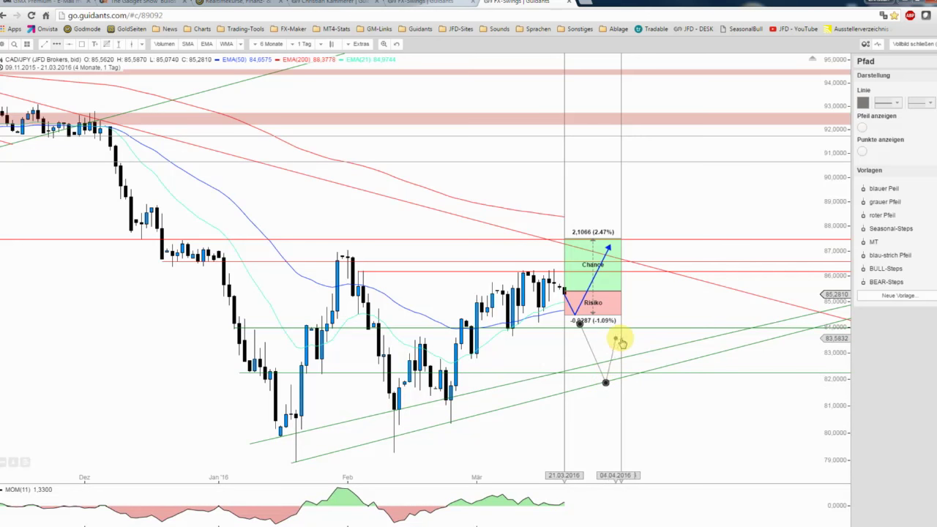
click(884, 201)
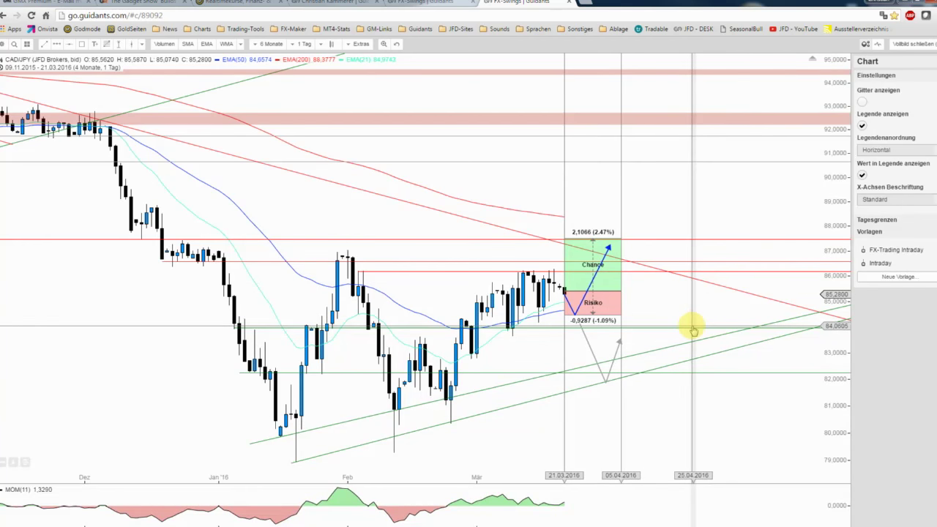
scroll(693, 329, up, 1)
click(822, 219)
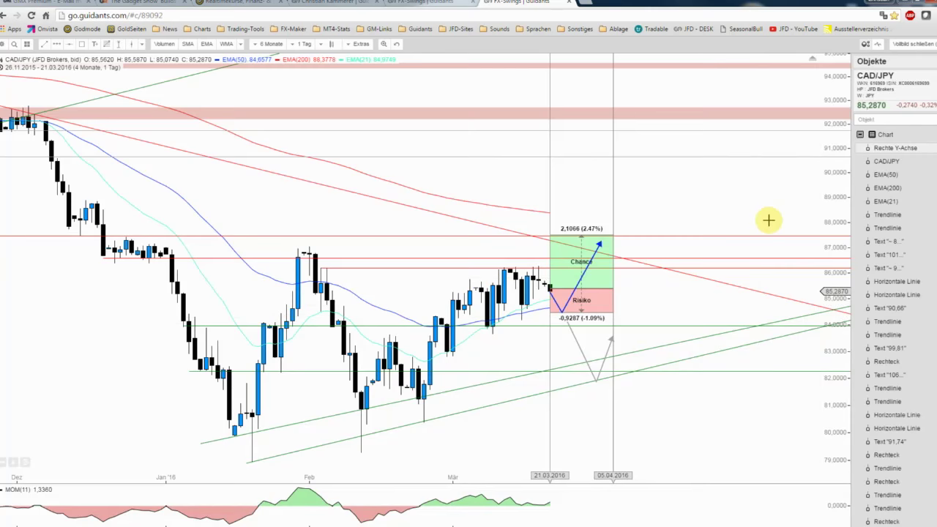
scroll(752, 219, down, 1)
scroll(752, 220, down, 1)
scroll(752, 220, down, 1)
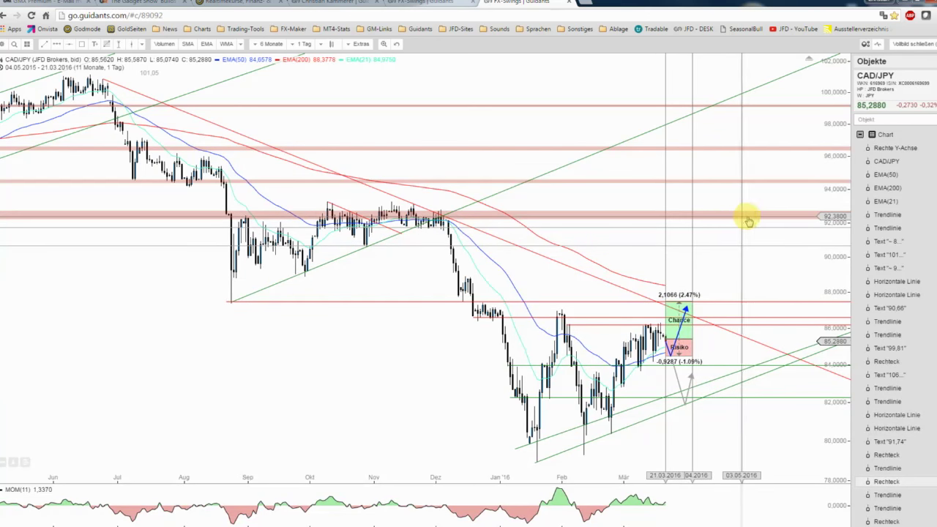
scroll(374, 247, down, 1)
scroll(375, 247, down, 1)
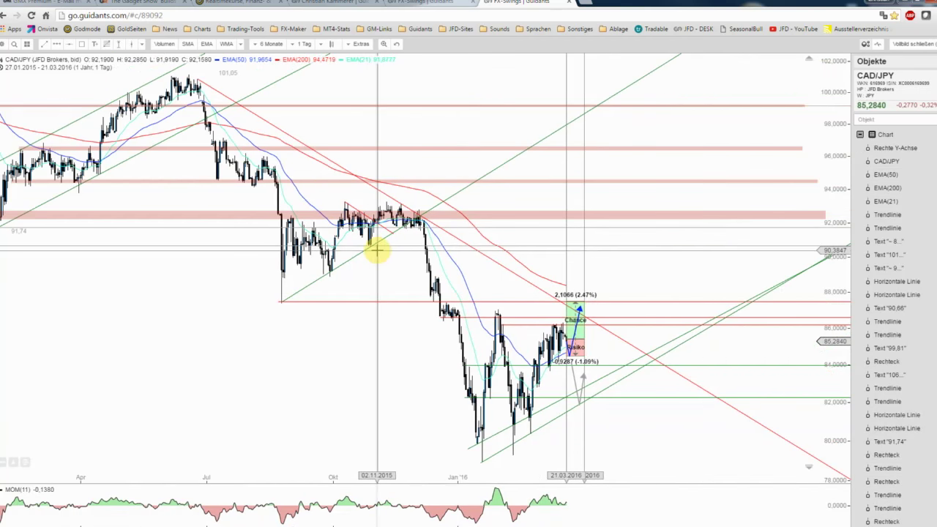
scroll(378, 249, down, 1)
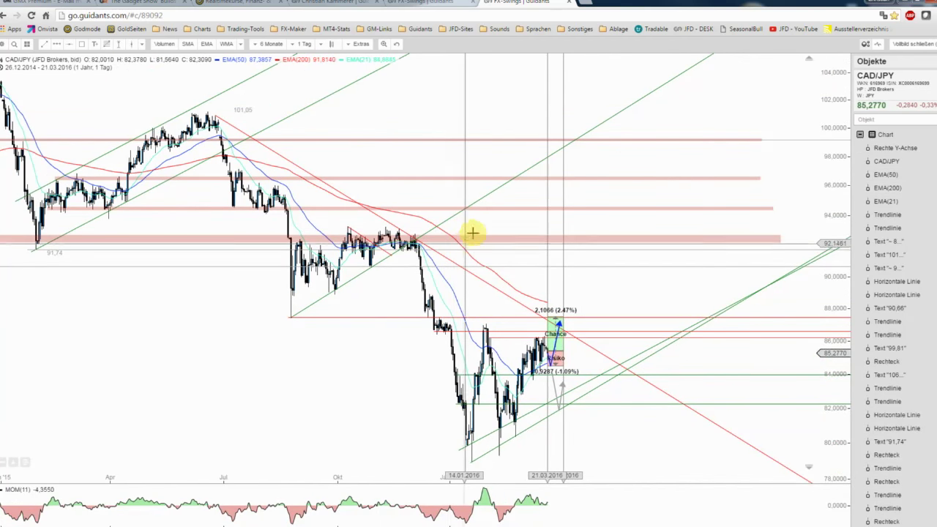
scroll(651, 295, up, 1)
scroll(651, 295, up, 1)
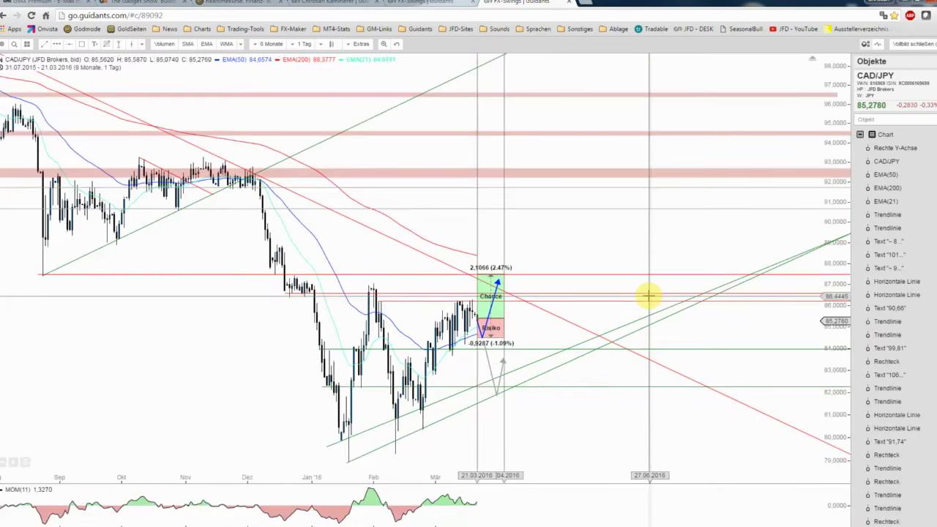
scroll(651, 296, up, 2)
drag(486, 194, 644, 195)
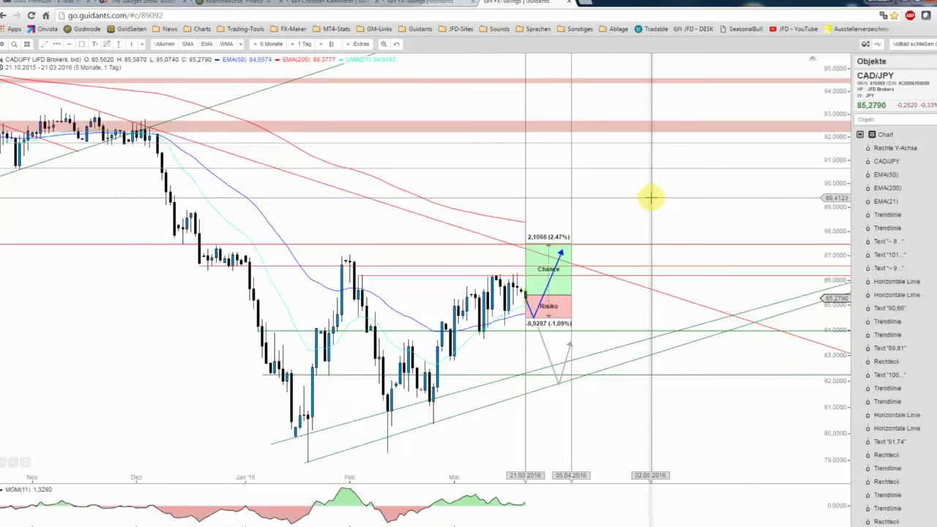
scroll(648, 205, up, 1)
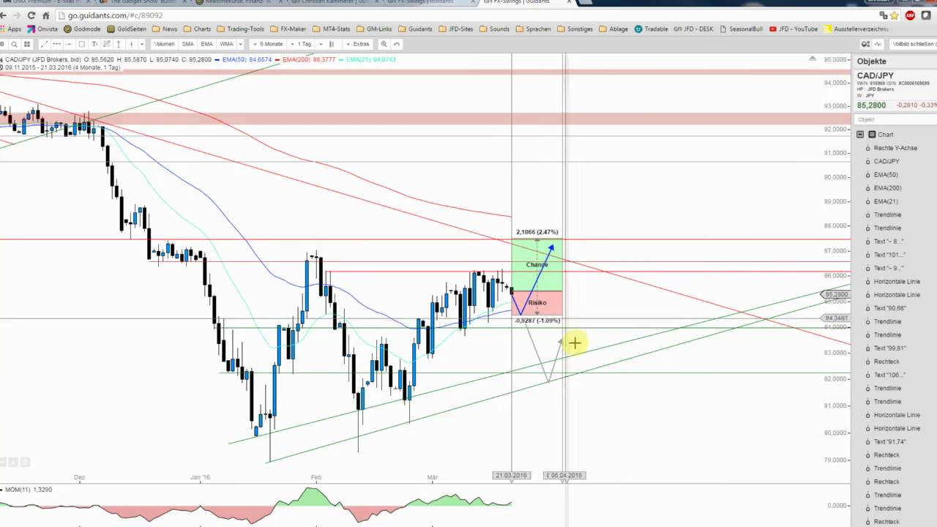
Shift the chart to start mid-October 2015, then shrink the CADJPY report to its summary table and move it lower.
drag(607, 314, 709, 314)
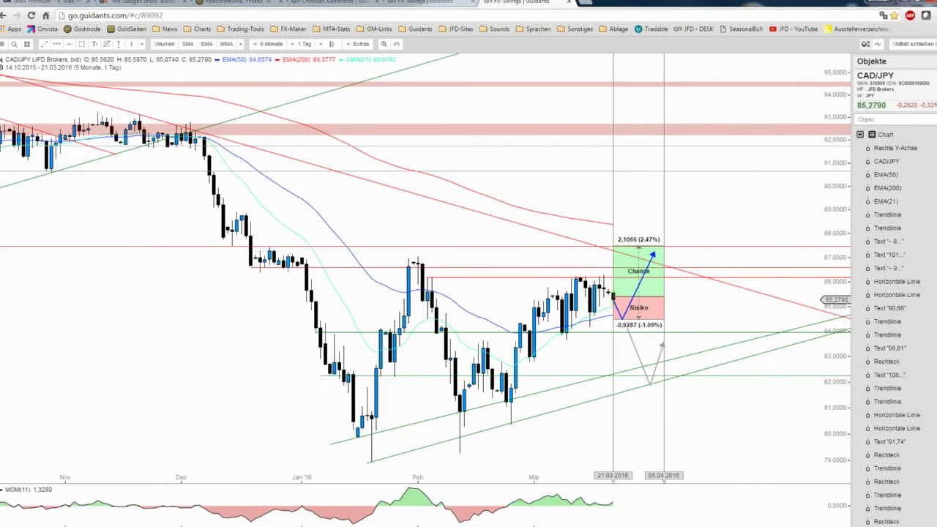
drag(2, 110, 113, 111)
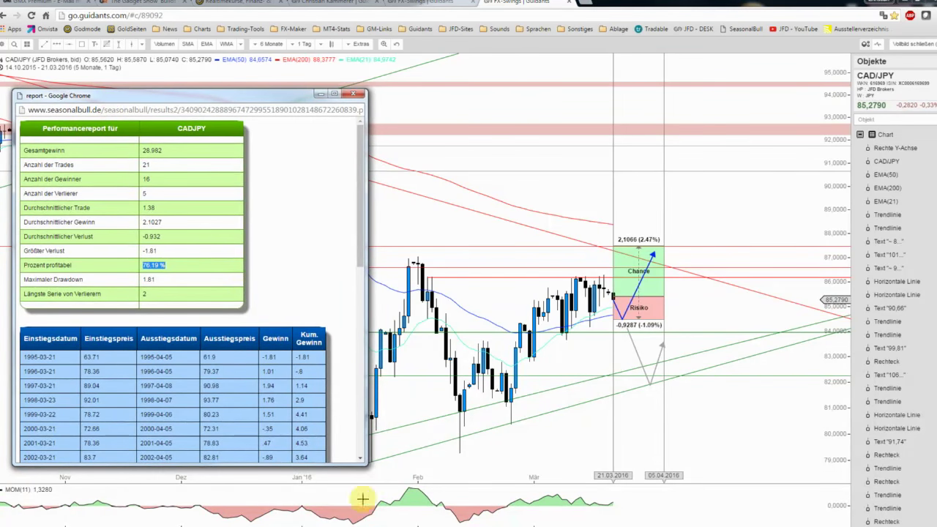
drag(354, 451, 252, 317)
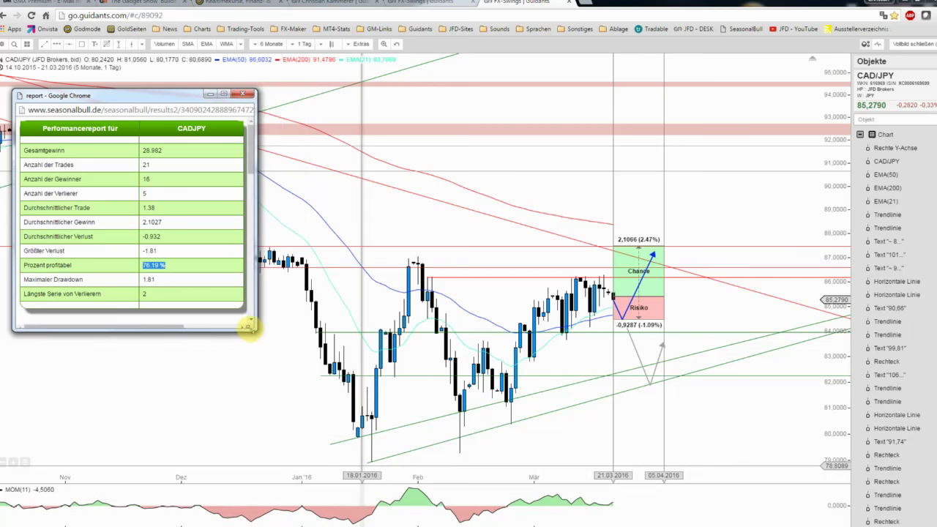
drag(191, 97, 185, 240)
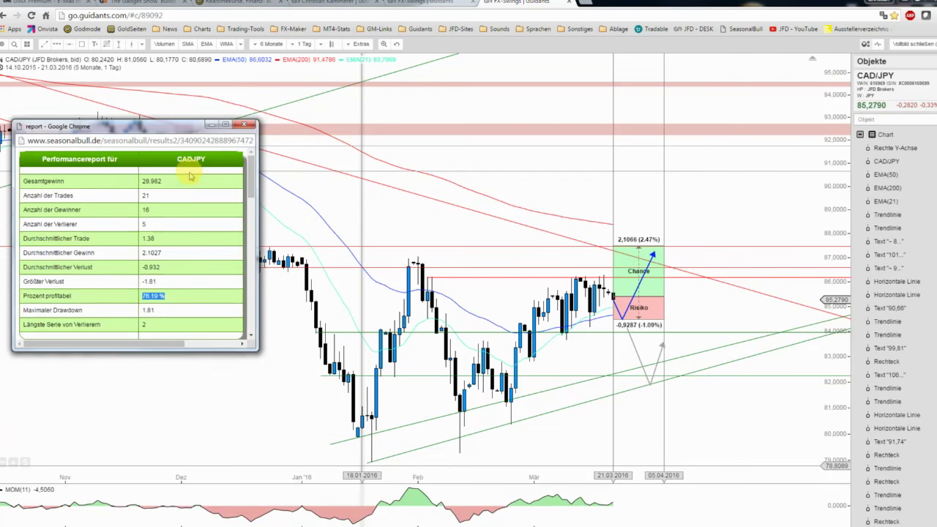